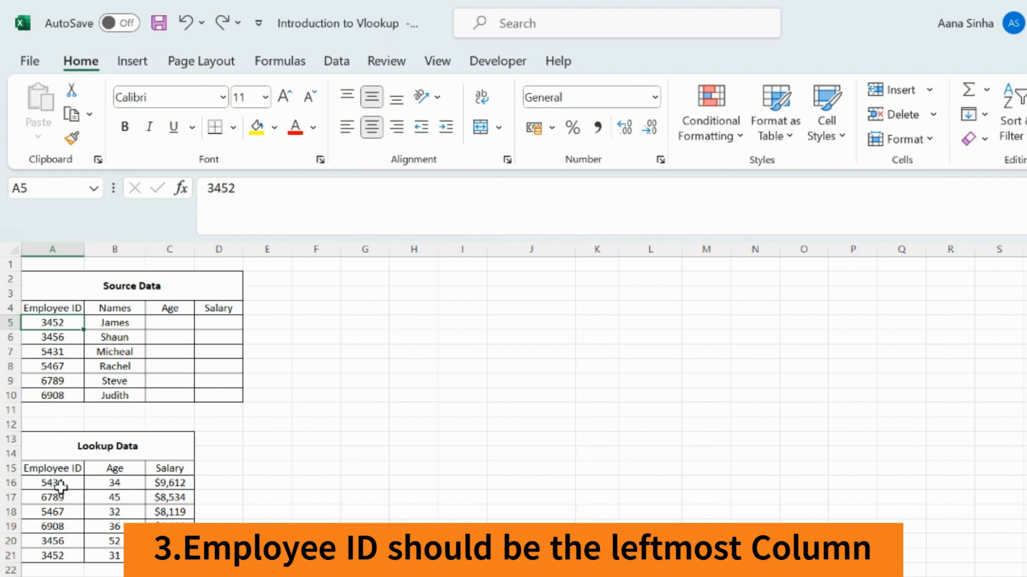
Insert an empty column before the Employee ID column.
{"action": "left_click", "coordinate": [54, 248]}
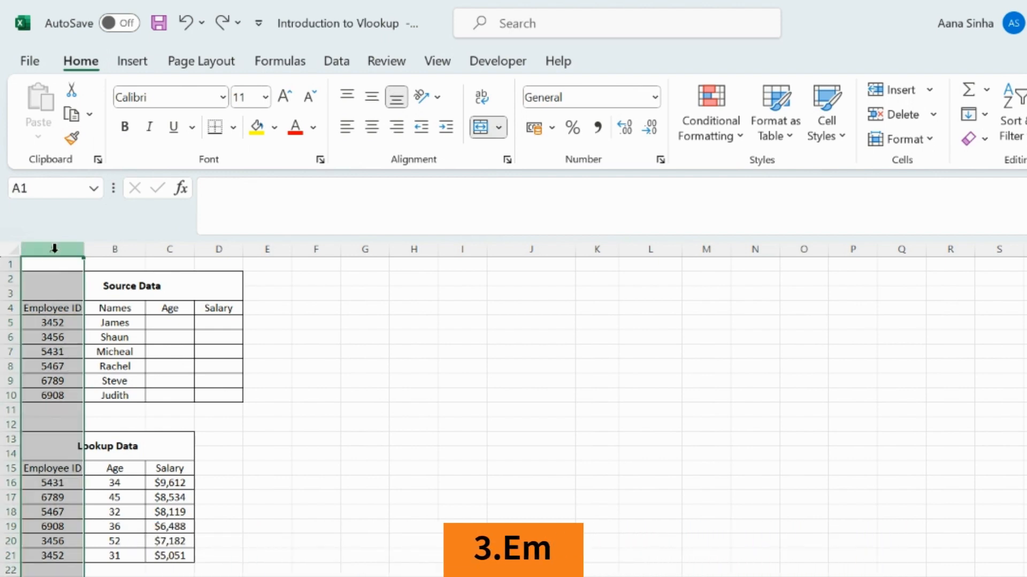
{"action": "key", "text": "alt+h"}
{"action": "key", "text": "i"}
{"action": "key", "text": "c"}
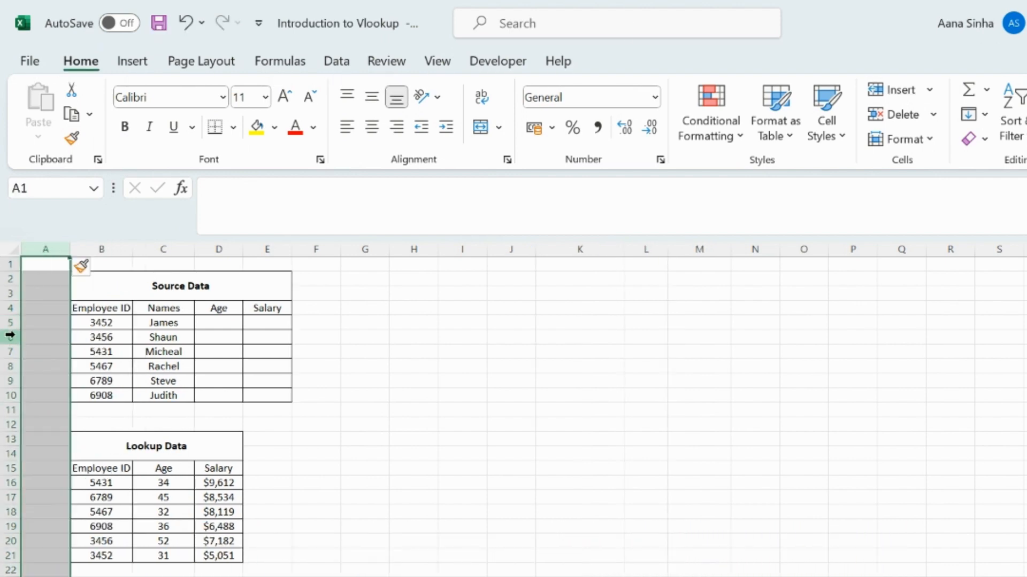
{"action": "left_click", "coordinate": [43, 323]}
{"action": "left_click_drag", "start_coordinate": [51, 323], "coordinate": [50, 395]}
{"action": "left_click_drag", "start_coordinate": [59, 483], "coordinate": [54, 554]}
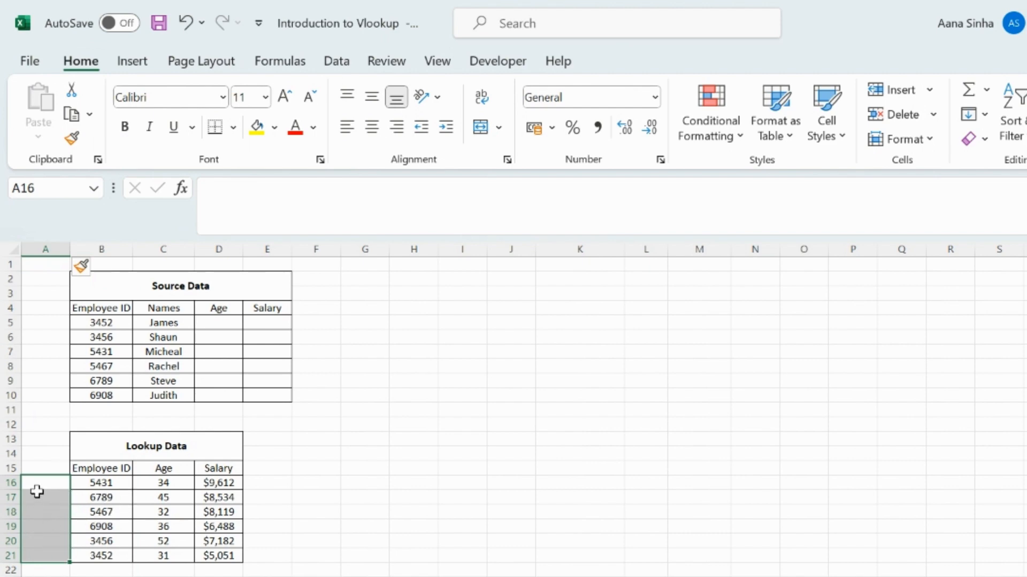
{"action": "left_click", "coordinate": [41, 499]}
{"action": "left_click", "coordinate": [35, 485]}
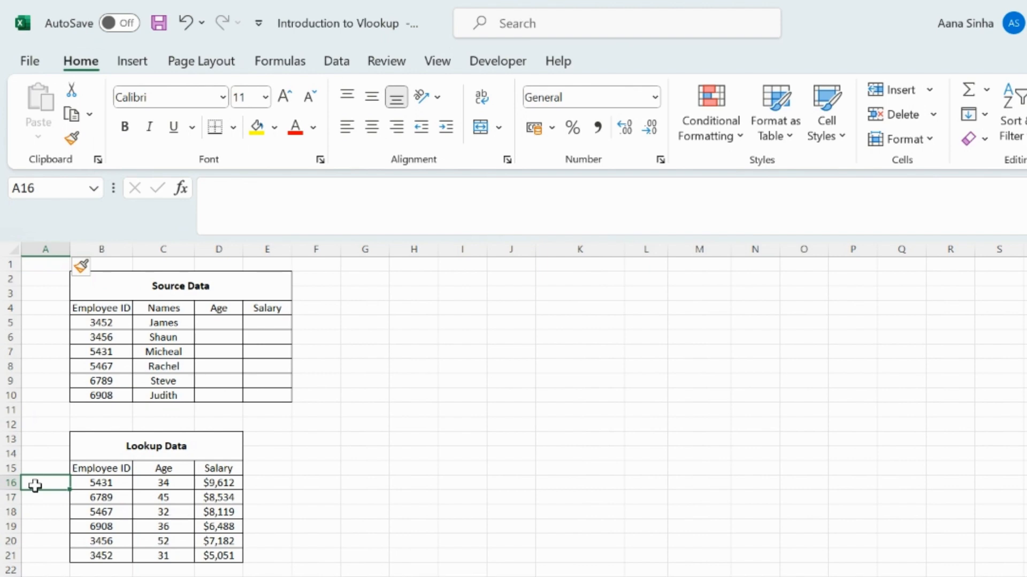
{"action": "left_click", "coordinate": [46, 466]}
{"action": "type", "text": "la"}
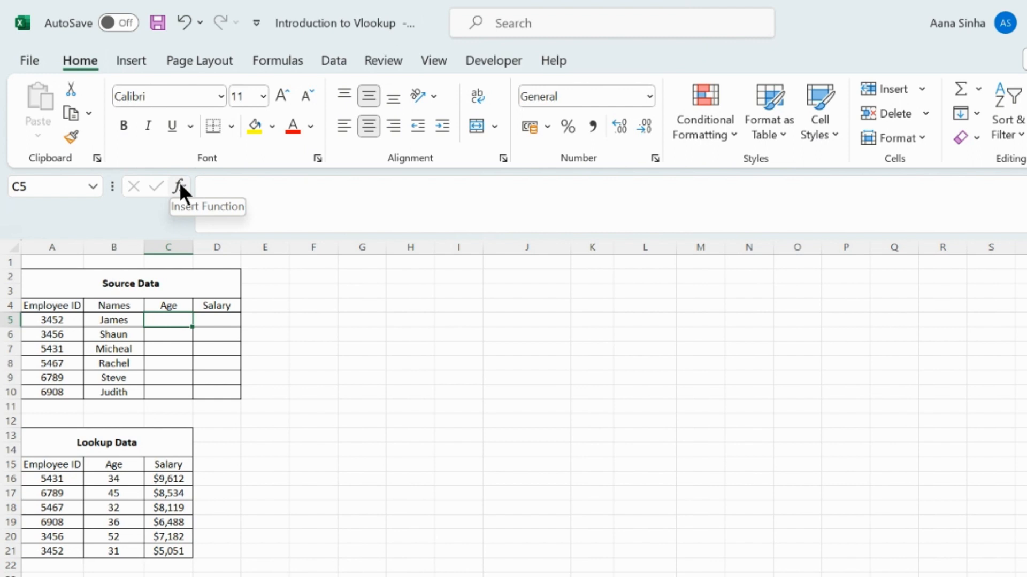
Search the function library for vlookup and insert the VLOOKUP function into cell C5.
{"action": "left_click", "coordinate": [179, 186]}
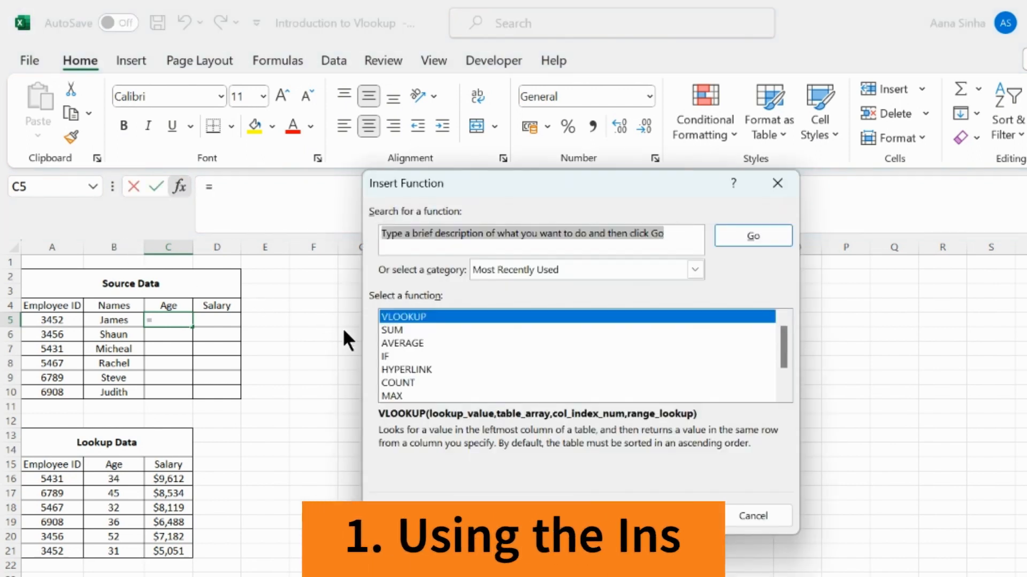
{"action": "left_click", "coordinate": [675, 234]}
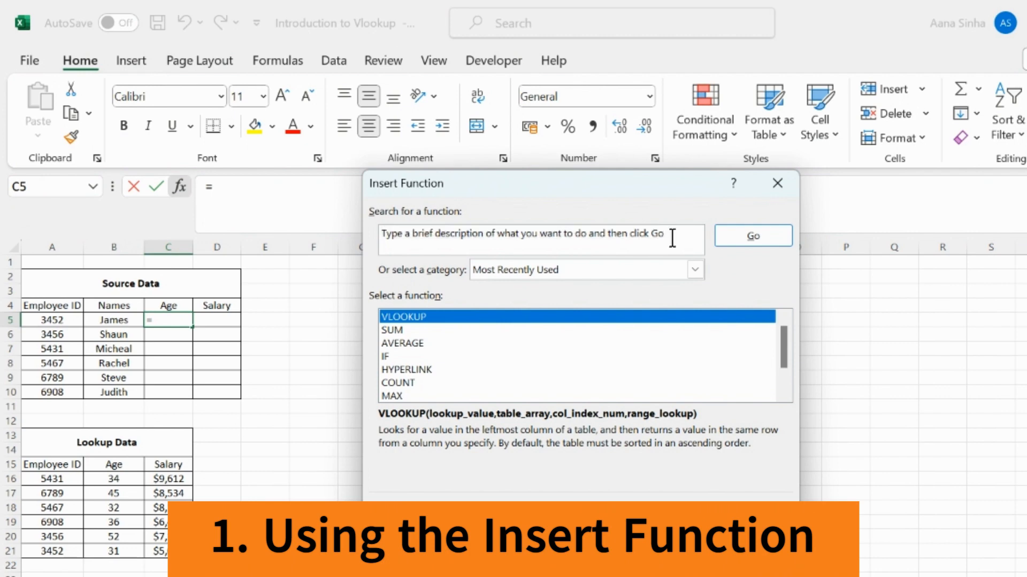
{"action": "left_click", "coordinate": [384, 243]}
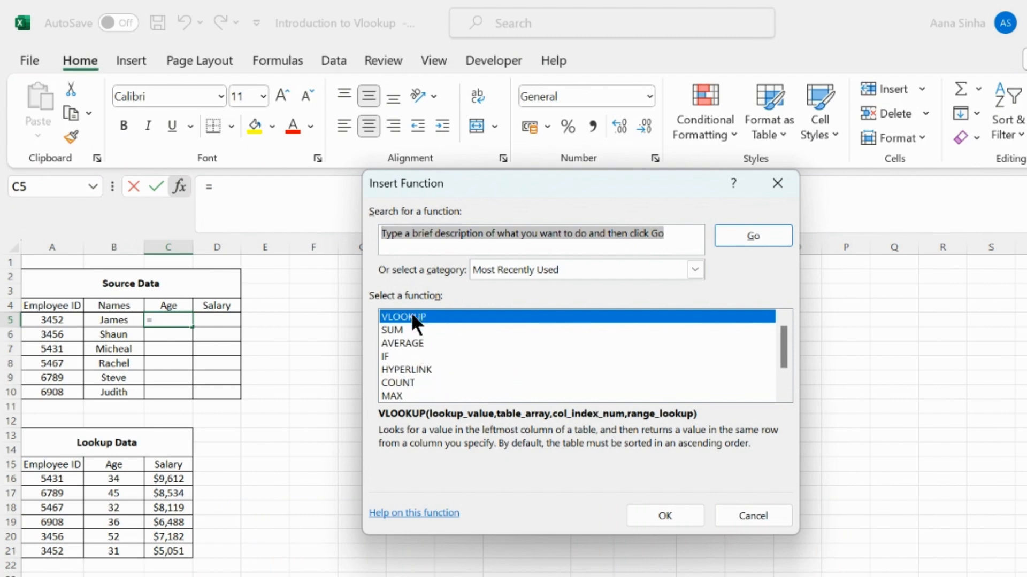
{"action": "type", "text": "vlookup"}
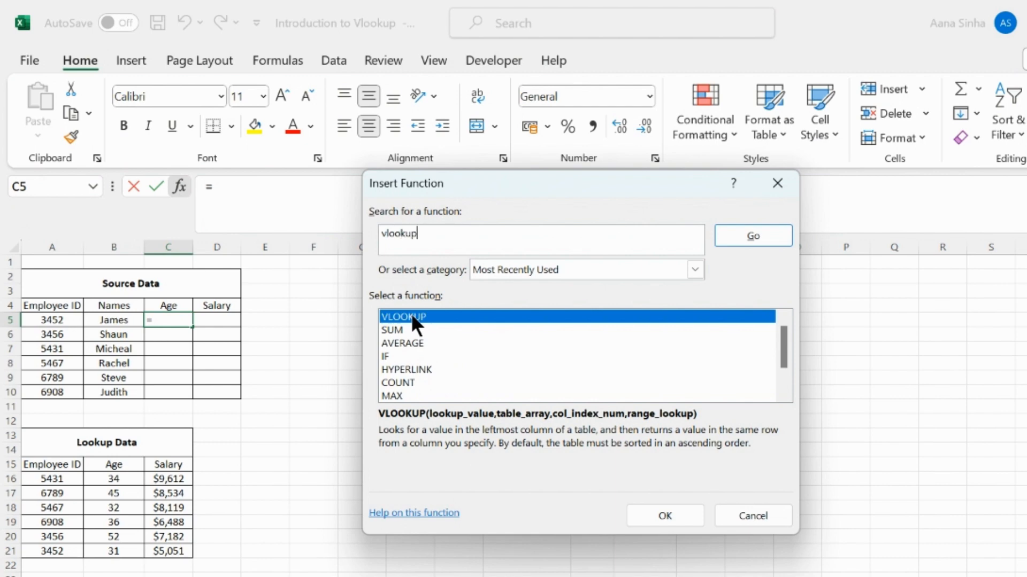
{"action": "left_click", "coordinate": [738, 236]}
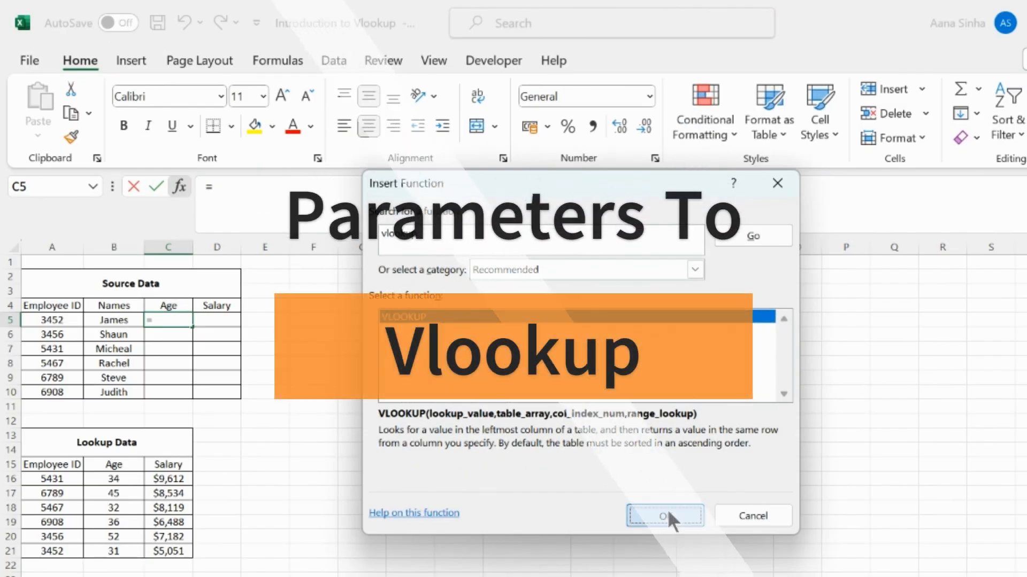
{"action": "left_click", "coordinate": [666, 510]}
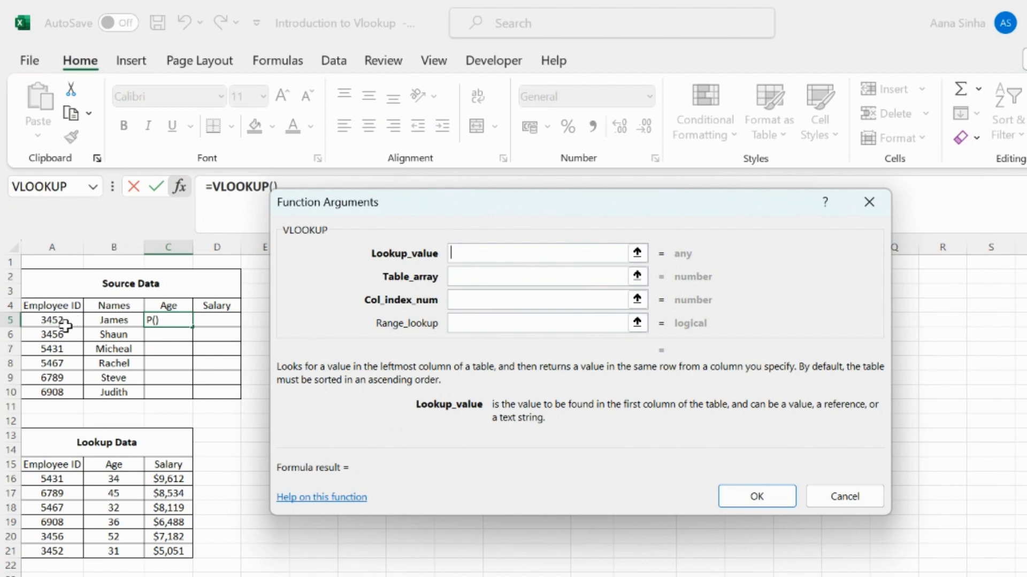
Set the VLOOKUP lookup value to cell A5, the first employee ID in Source Data.
{"action": "left_click", "coordinate": [636, 253]}
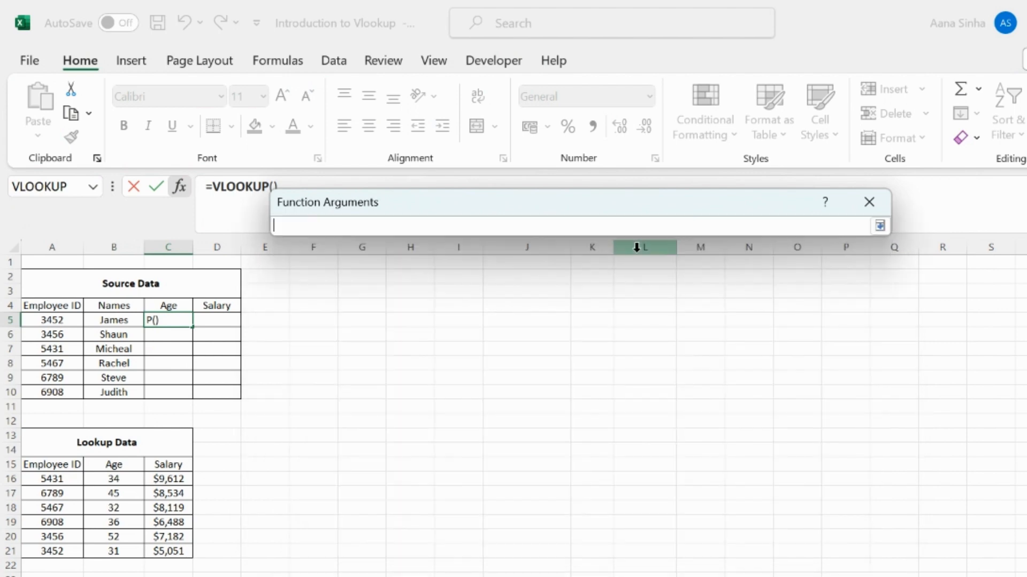
{"action": "left_click", "coordinate": [44, 319]}
{"action": "left_click", "coordinate": [880, 226]}
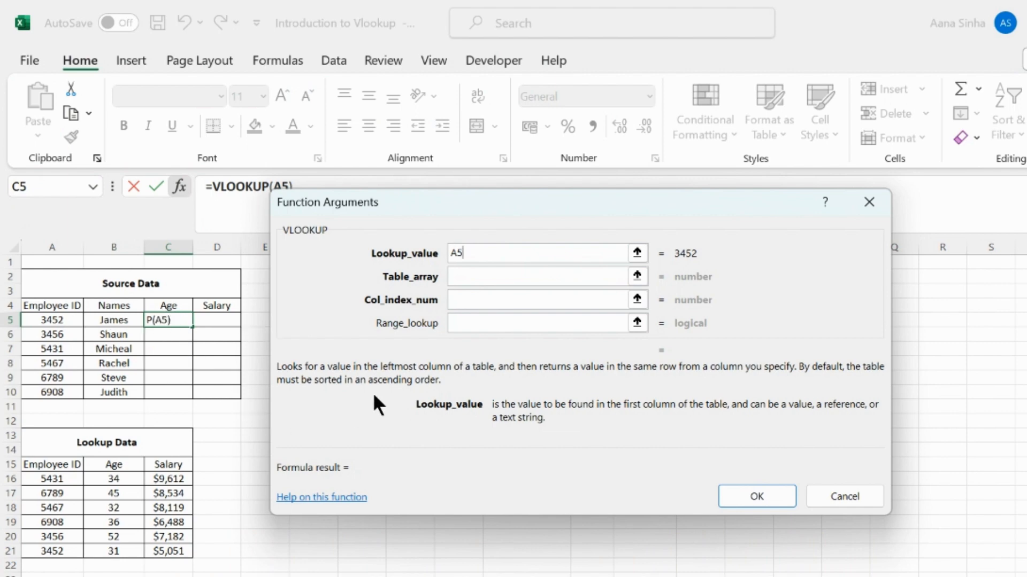
Set the table array to the Lookup Data range as the absolute reference $A$15:$C$21.
{"action": "left_click", "coordinate": [459, 281]}
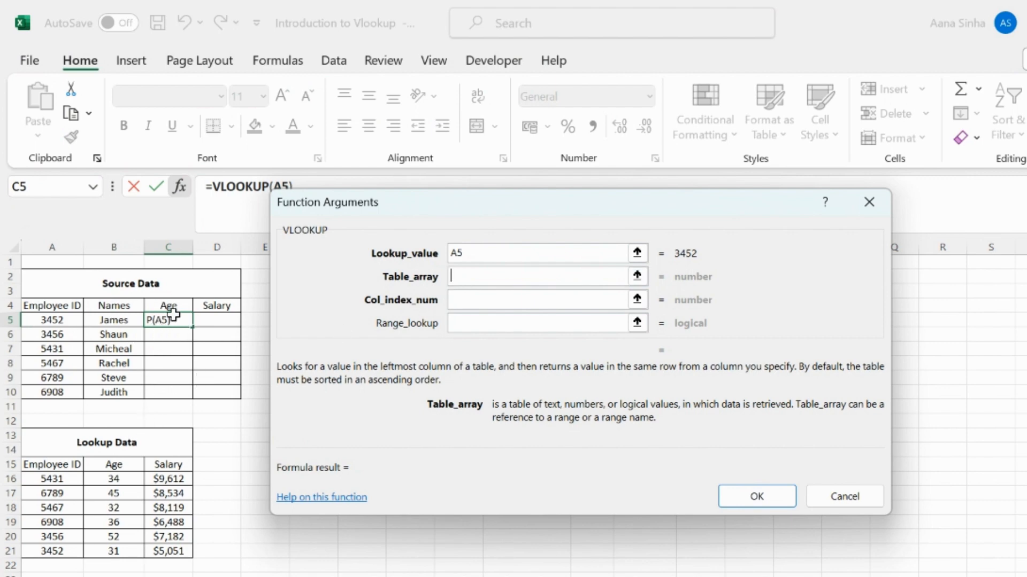
{"action": "left_click", "coordinate": [637, 275]}
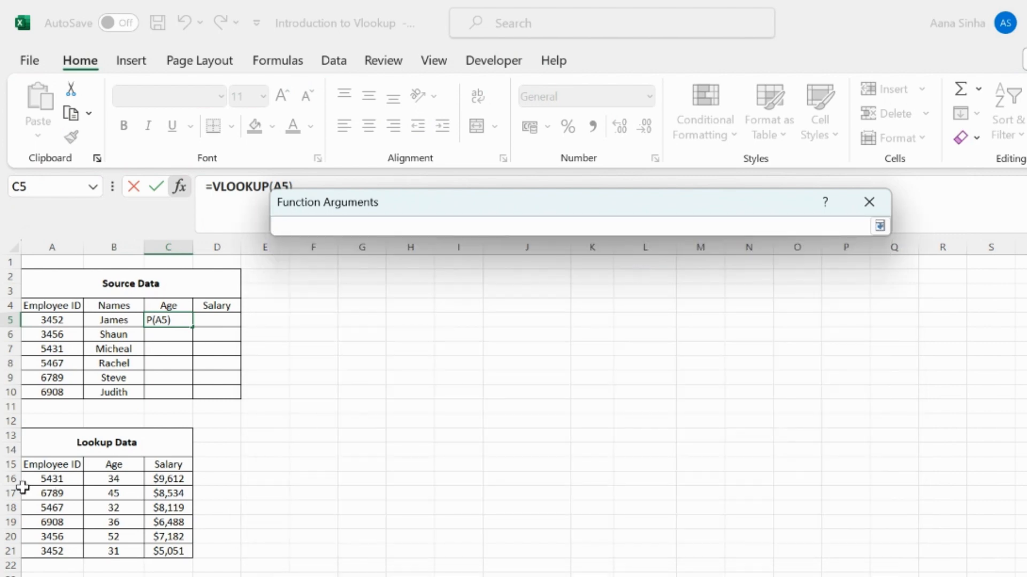
{"action": "left_click_drag", "start_coordinate": [46, 465], "coordinate": [167, 545]}
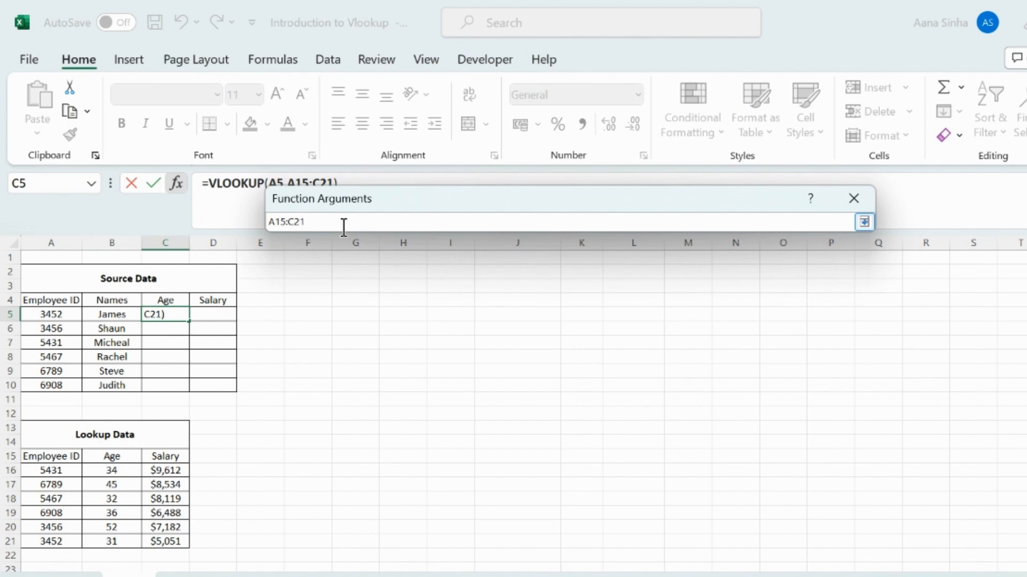
{"action": "key", "text": "F4"}
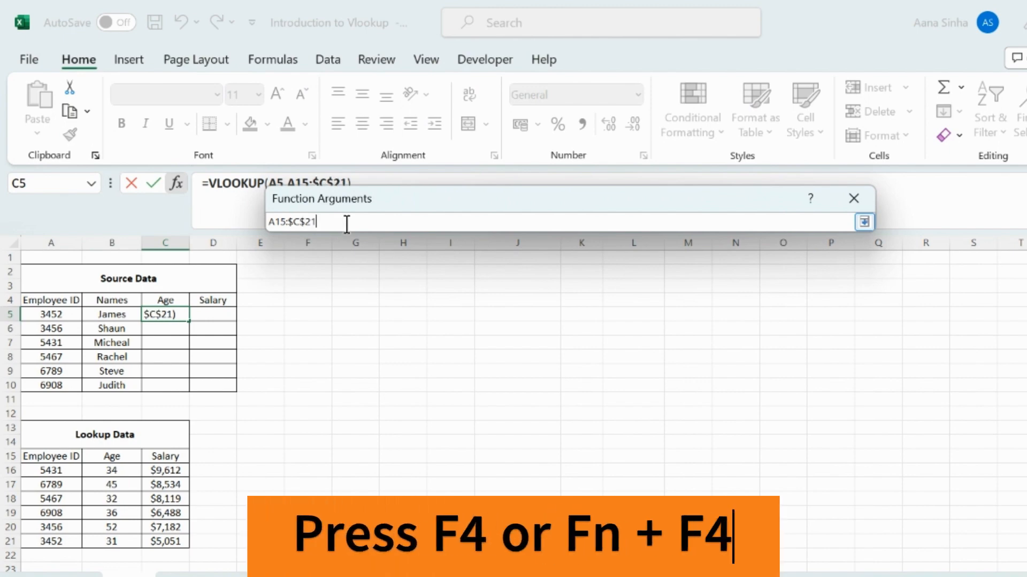
{"action": "left_click_drag", "start_coordinate": [346, 224], "coordinate": [268, 220]}
{"action": "key", "text": "F4"}
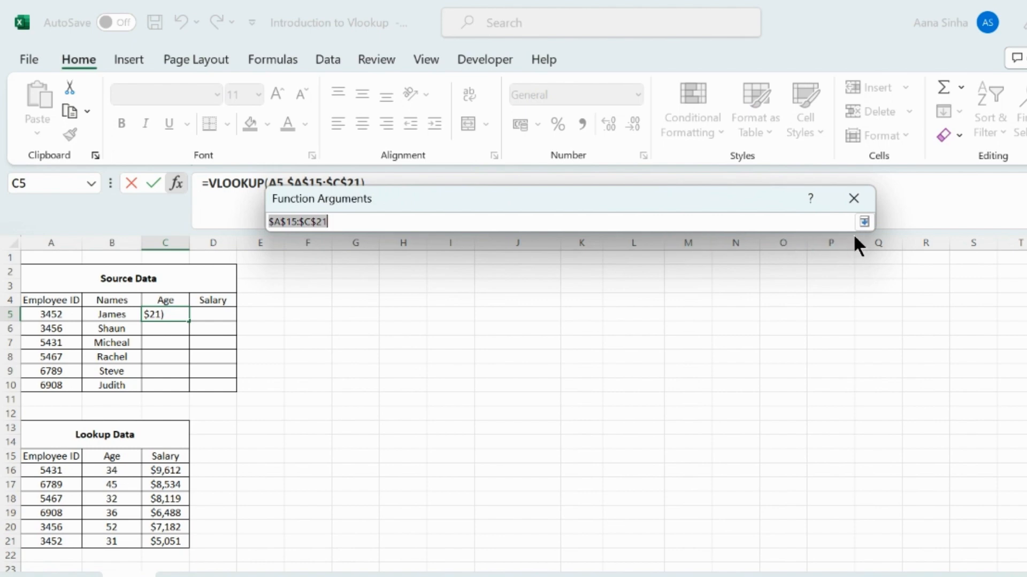
{"action": "left_click", "coordinate": [864, 223]}
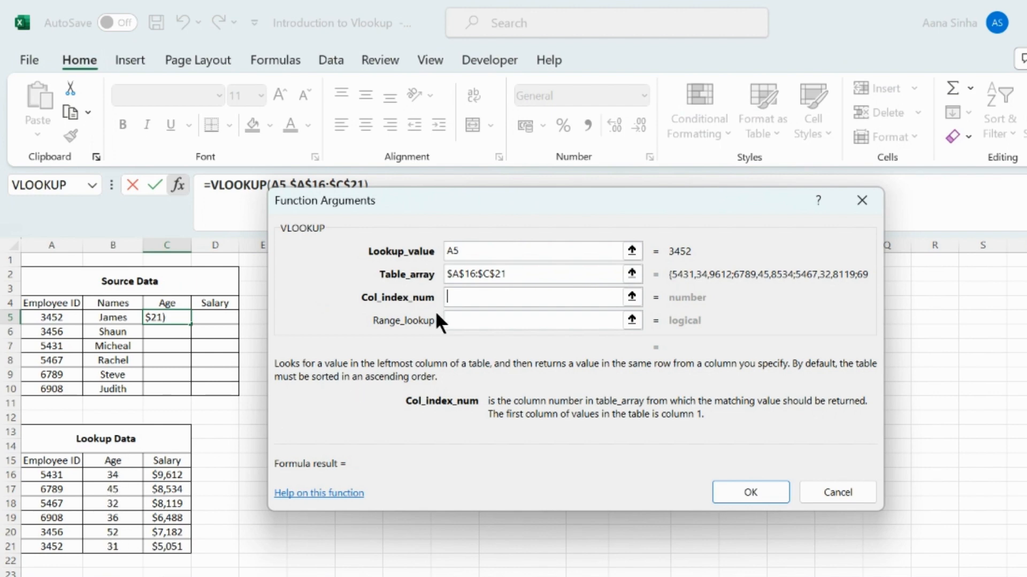
Set the column index number to 2 and the range lookup to False, and confirm the formula in C5.
{"action": "type", "text": "2"}
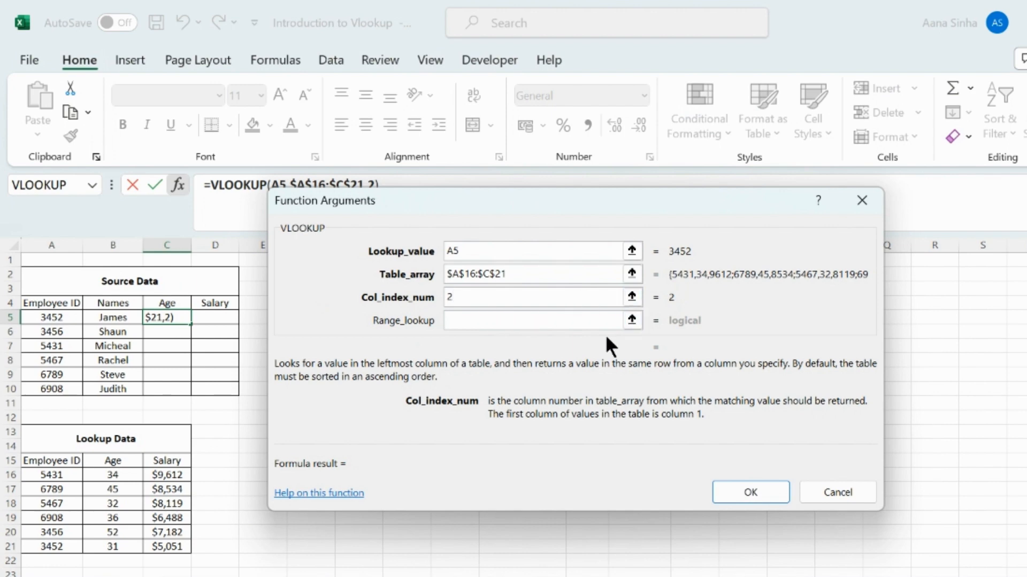
{"action": "left_click", "coordinate": [488, 322]}
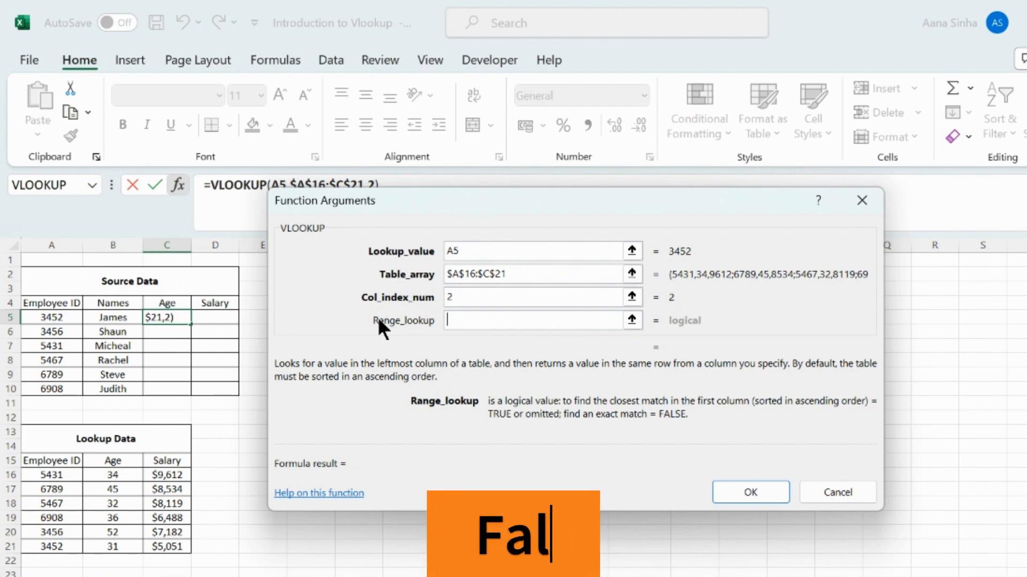
{"action": "left_click", "coordinate": [632, 320]}
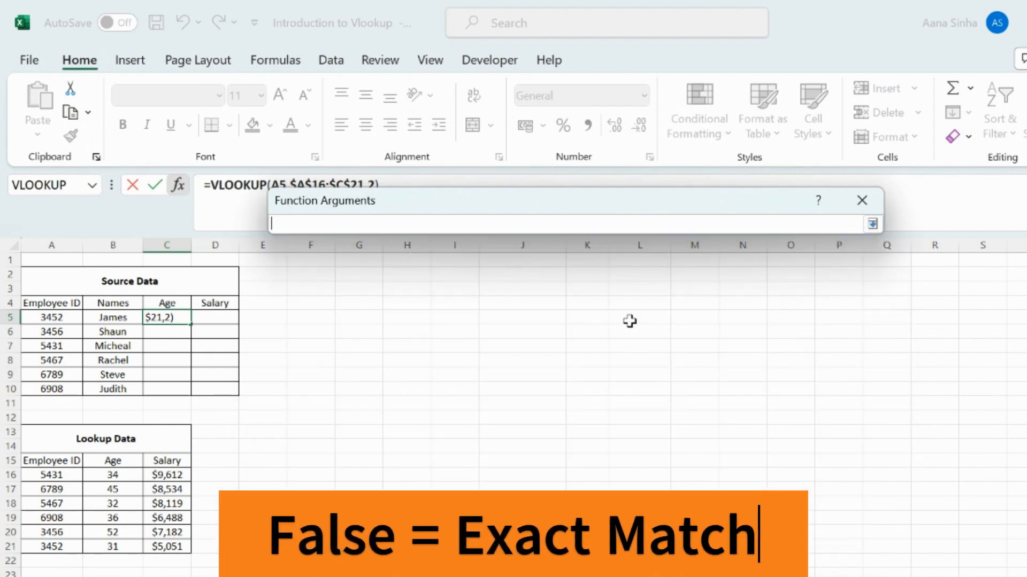
{"action": "left_click", "coordinate": [863, 227]}
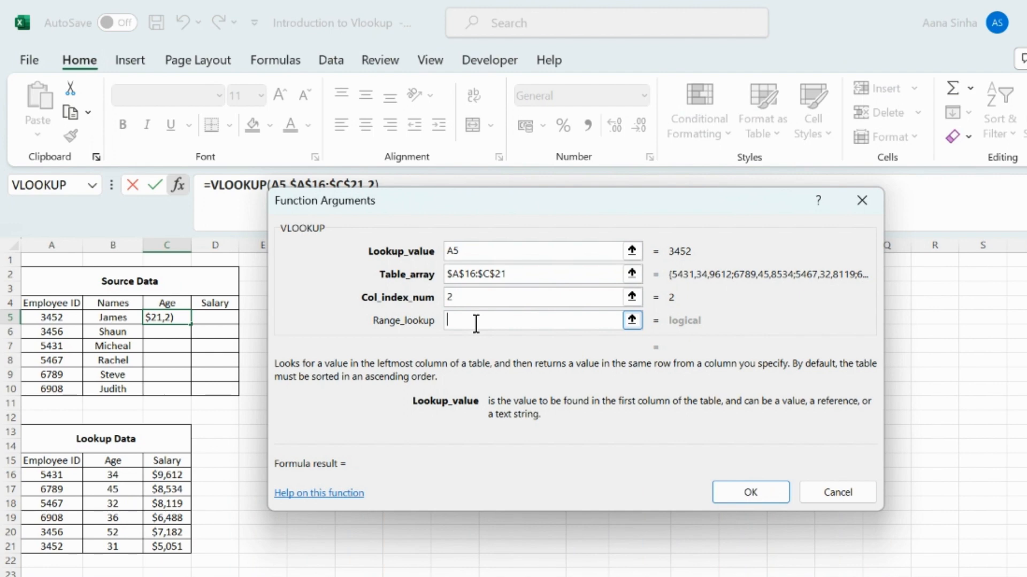
{"action": "type", "text": "False"}
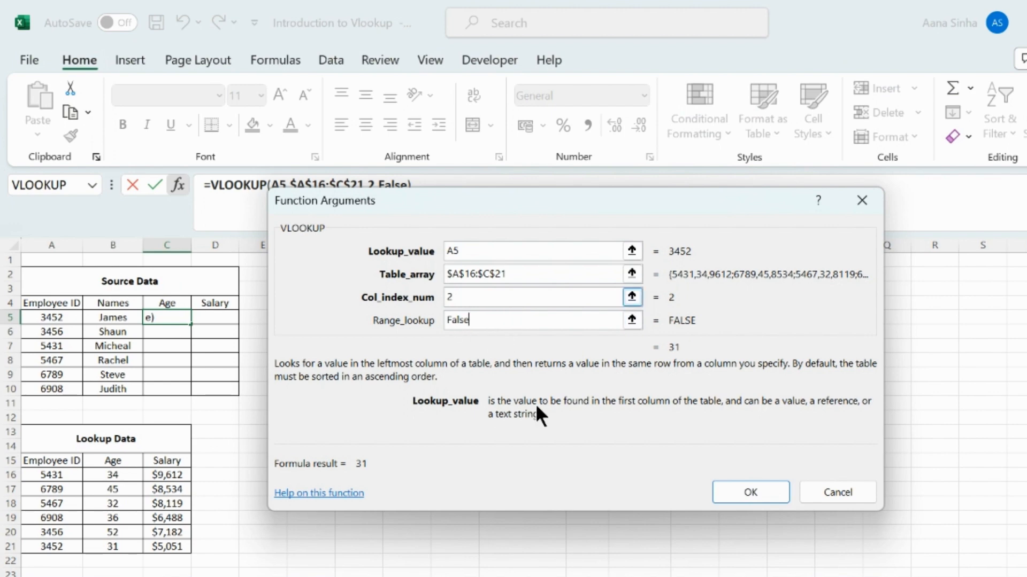
{"action": "left_click", "coordinate": [769, 487]}
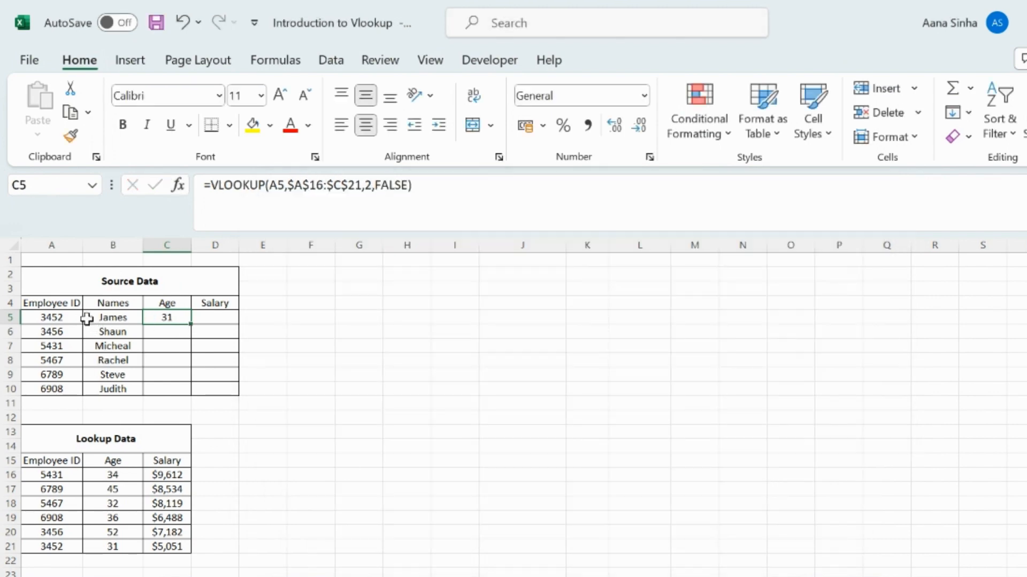
Check the age in C5 against the matching employee ID in row 21, and fill the formula down through C10.
{"action": "left_click", "coordinate": [111, 317]}
{"action": "left_click", "coordinate": [153, 317]}
{"action": "left_click", "coordinate": [63, 317]}
{"action": "left_click", "coordinate": [43, 547]}
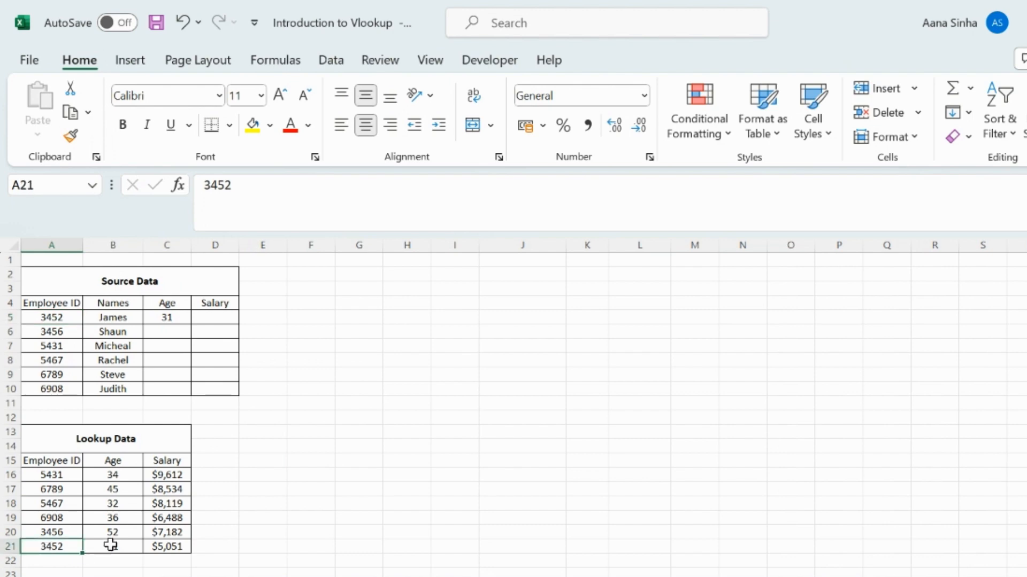
{"action": "left_click", "coordinate": [111, 545]}
{"action": "left_click", "coordinate": [169, 315]}
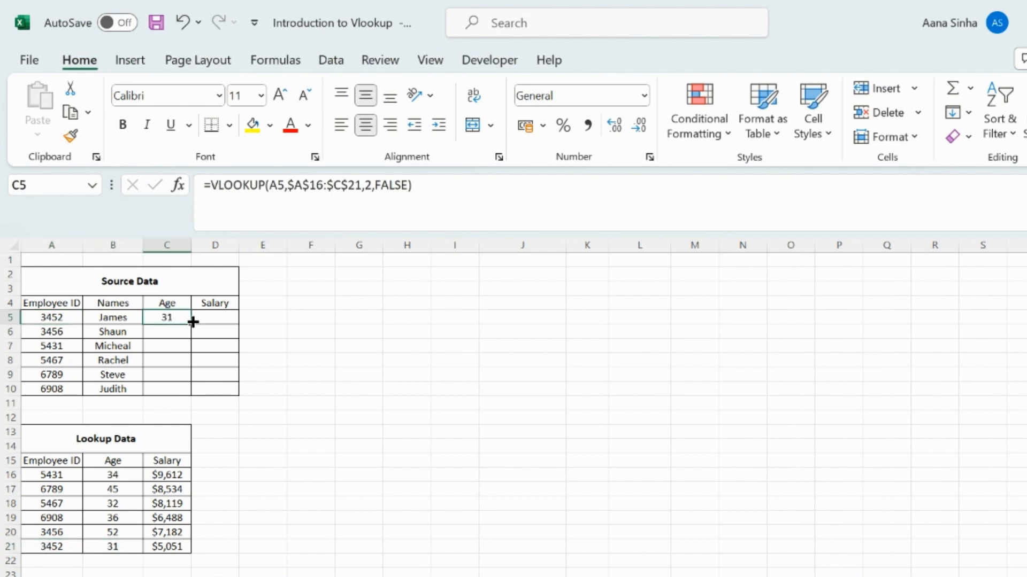
{"action": "left_click_drag", "start_coordinate": [193, 322], "coordinate": [192, 393]}
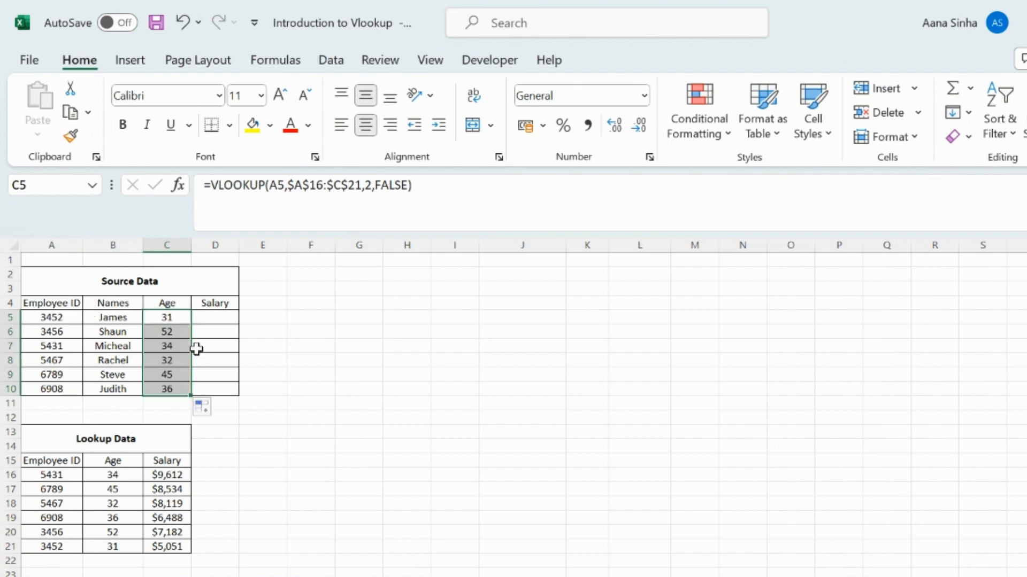
Change the table array in C5's VLOOKUP formula to the relative reference A16:C21.
{"action": "left_click", "coordinate": [167, 316]}
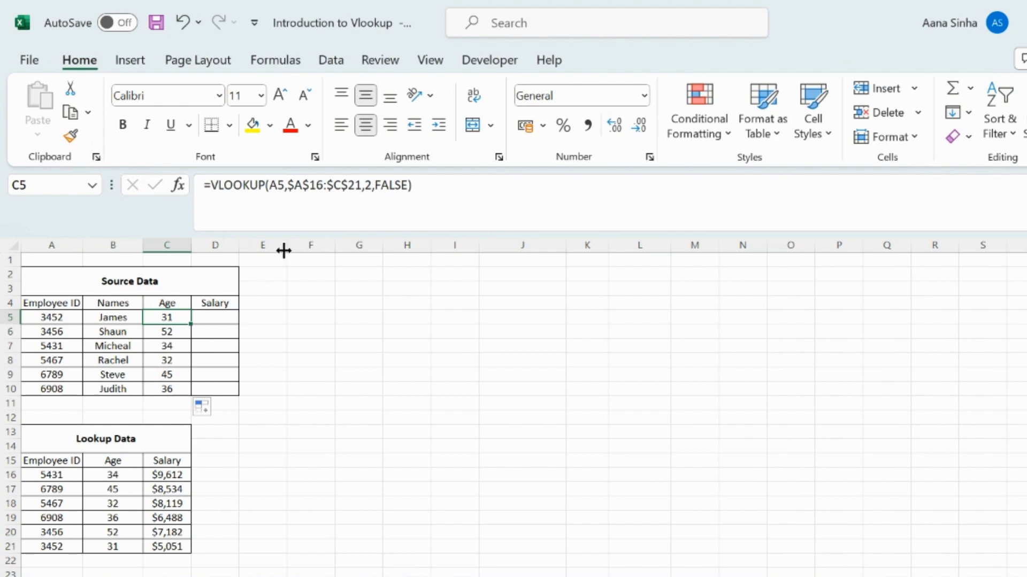
{"action": "left_click", "coordinate": [293, 185]}
{"action": "left_click_drag", "start_coordinate": [293, 185], "coordinate": [362, 191]}
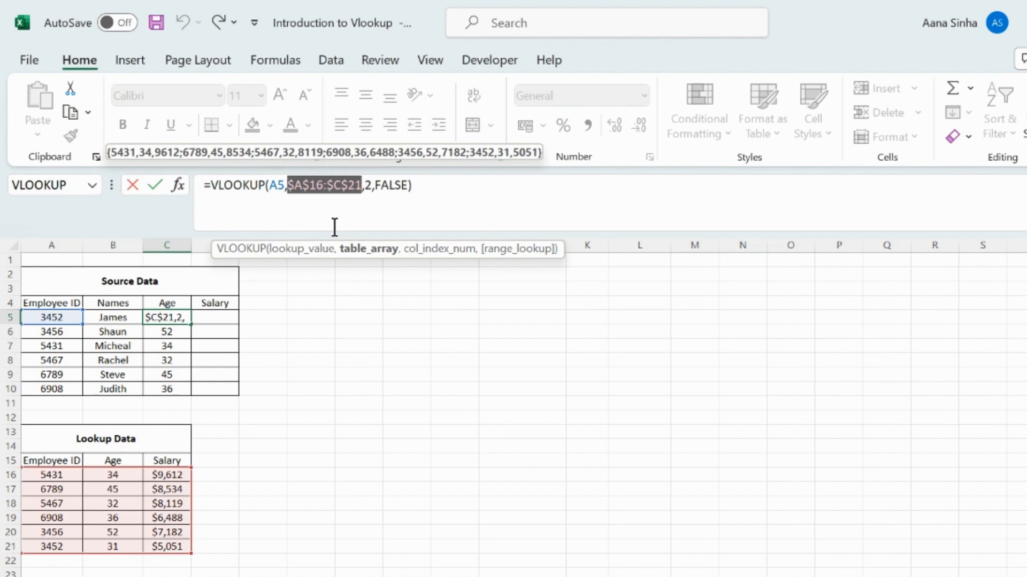
{"action": "key", "text": "F4"}
{"action": "key", "text": "F4"}
{"action": "key", "text": "F4"}
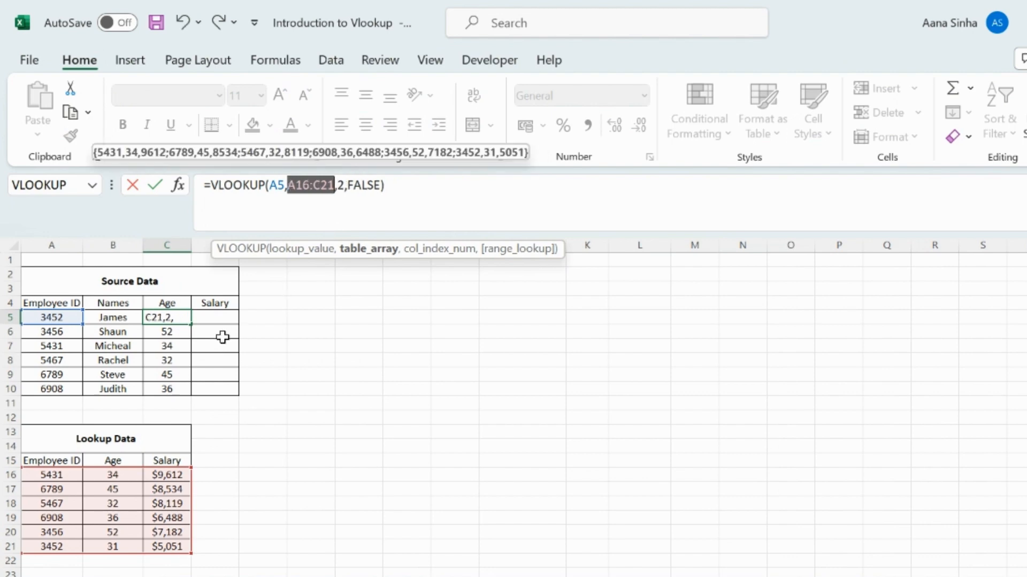
{"action": "key", "text": "Return"}
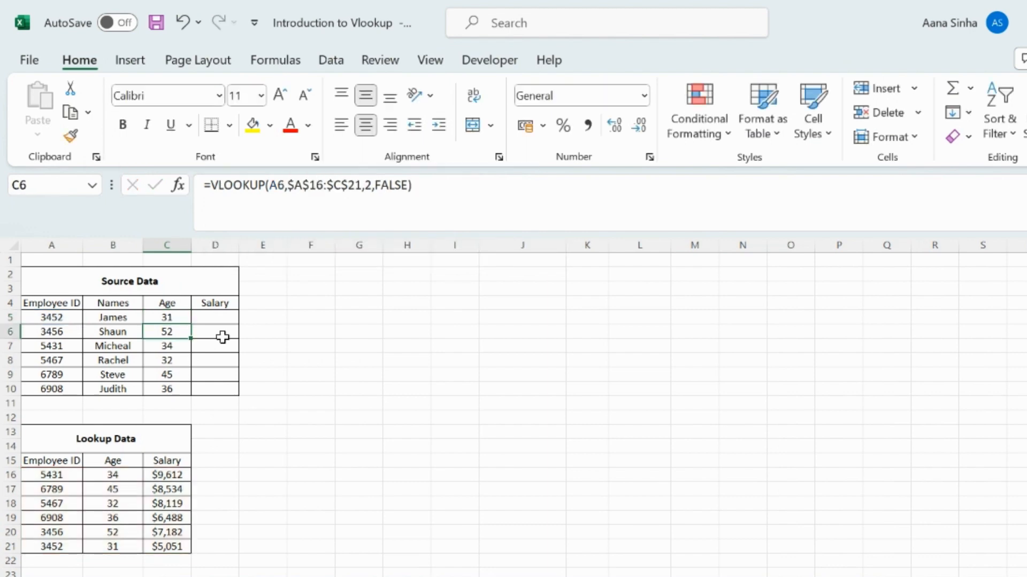
Fill the formula from C5 down through C10 and inspect the copied formula in C6.
{"action": "left_click", "coordinate": [173, 318]}
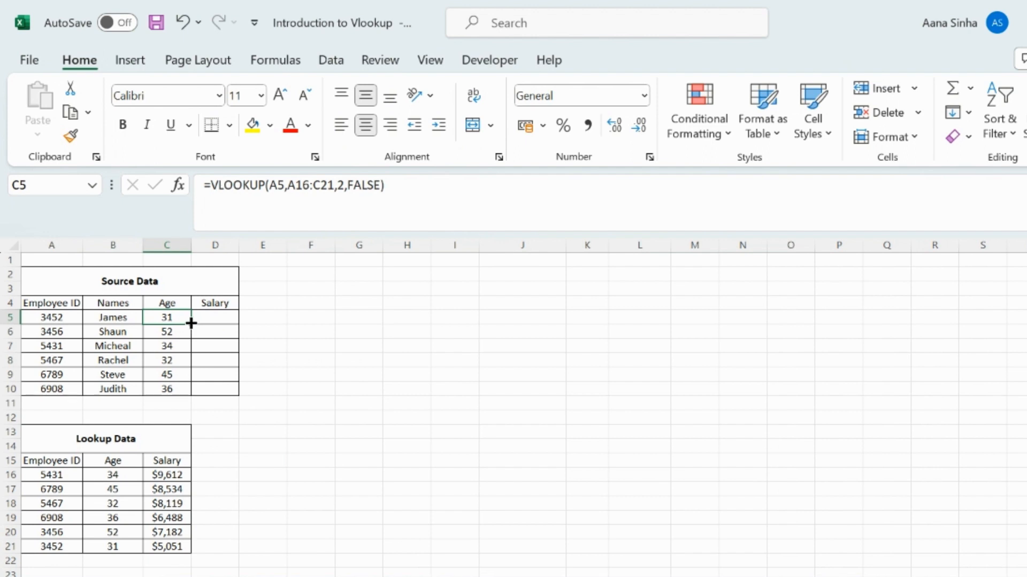
{"action": "left_click_drag", "start_coordinate": [191, 323], "coordinate": [193, 389]}
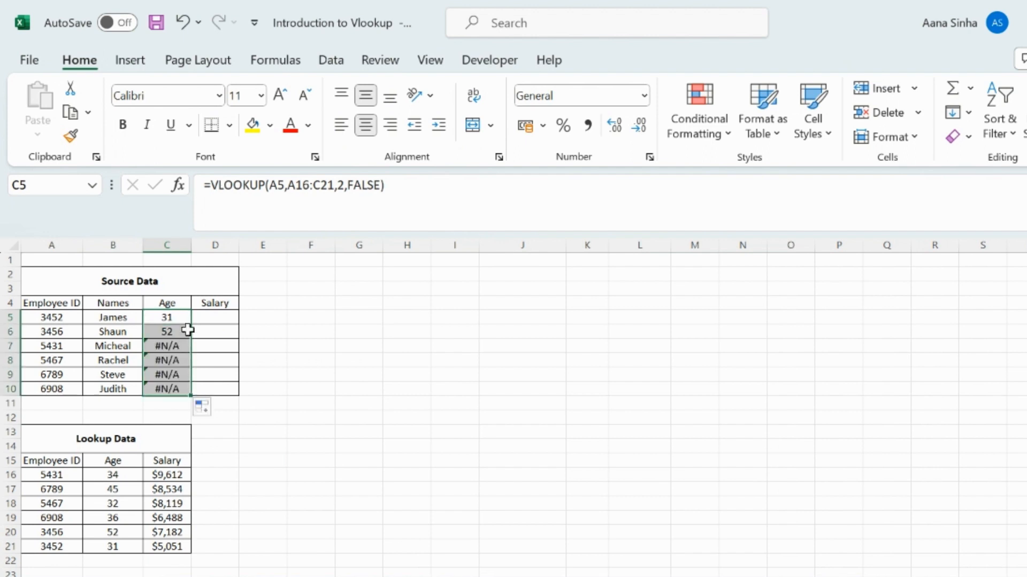
{"action": "left_click", "coordinate": [168, 328]}
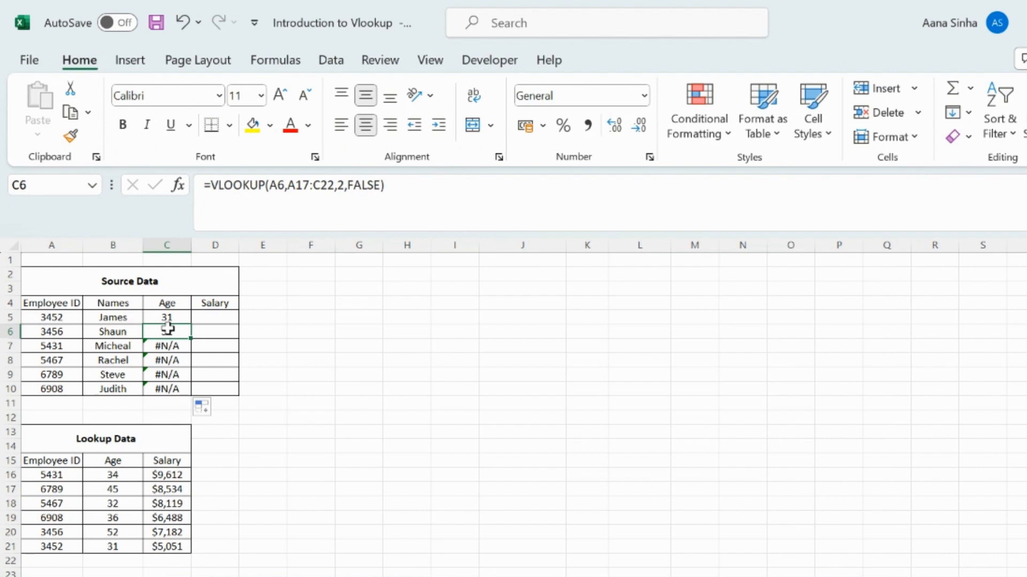
Compare the table array ranges in the VLOOKUP formulas of C5 and C6.
{"action": "key", "text": "Up"}
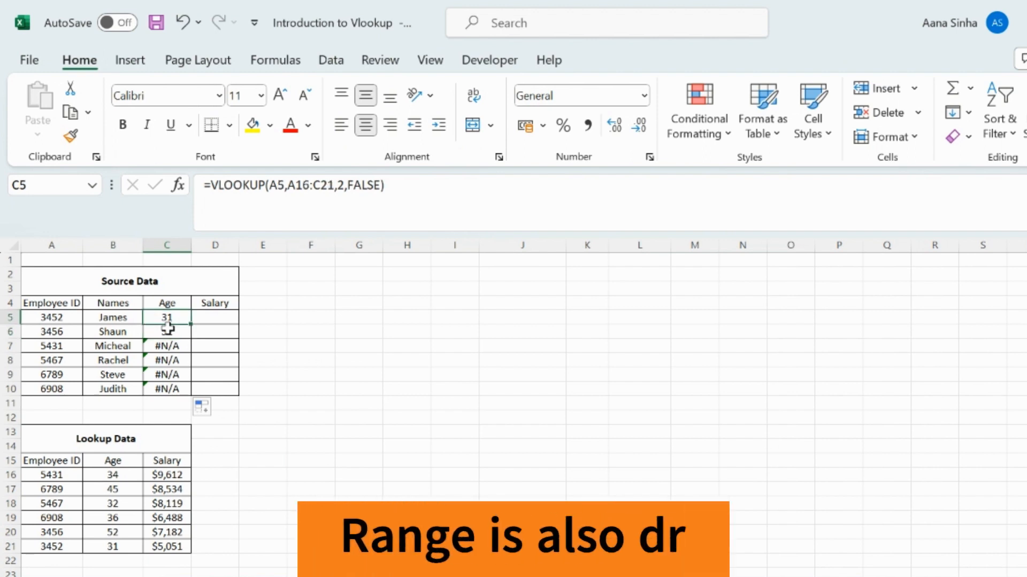
{"action": "key", "text": "F2"}
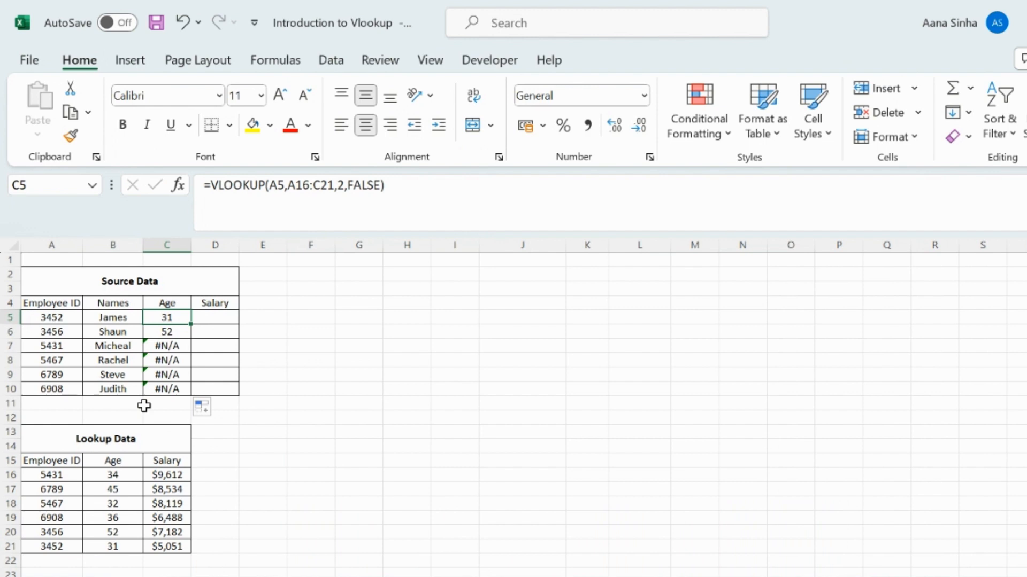
{"action": "key", "text": "Down"}
{"action": "key", "text": "F2"}
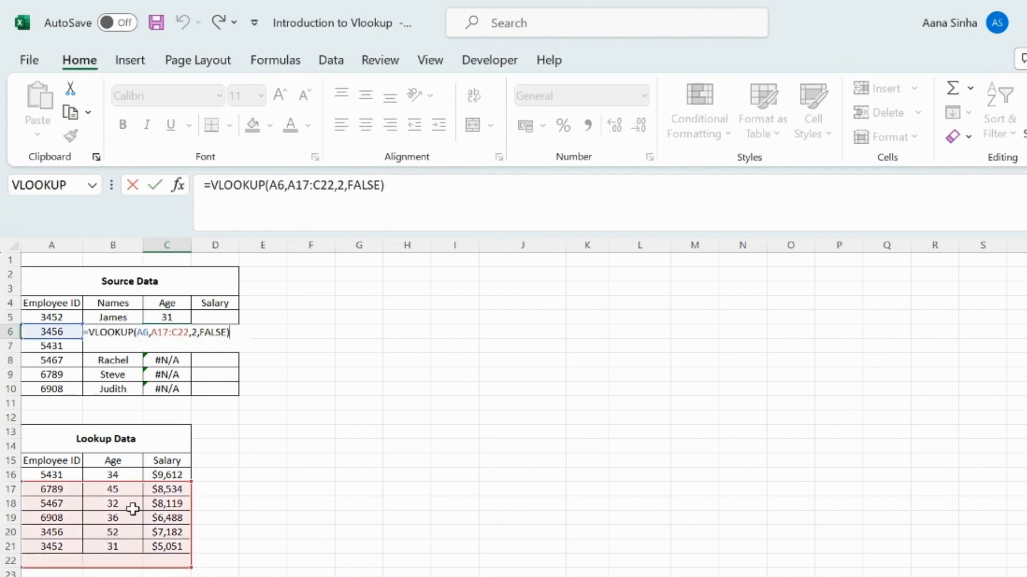
{"action": "key", "text": "ctrl+Return"}
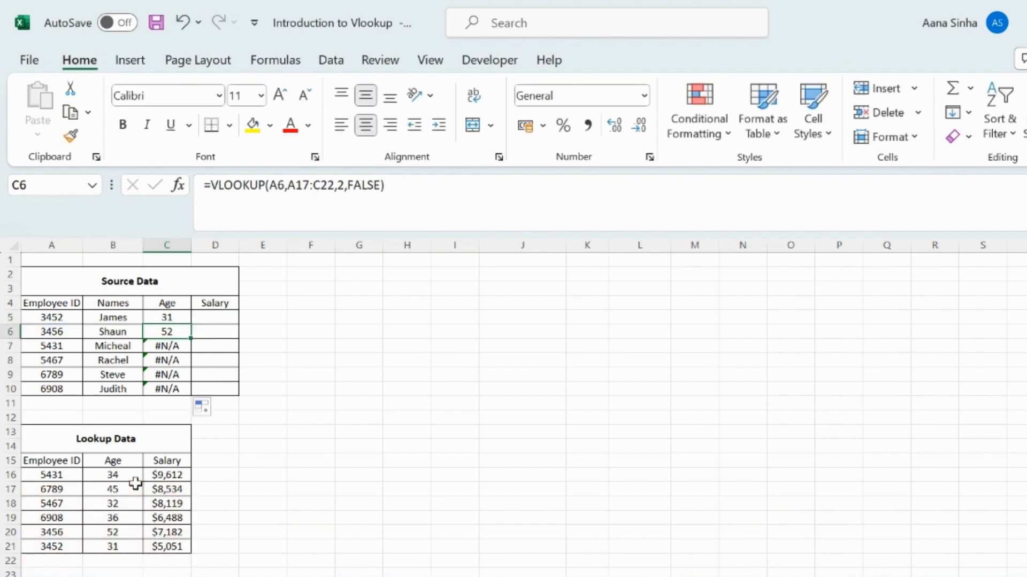
Examine which rows the table array in C9's VLOOKUP formula covers, and leave the formula unedited.
{"action": "key", "text": "Down"}
{"action": "key", "text": "Down"}
{"action": "key", "text": "Down"}
{"action": "key", "text": "F2"}
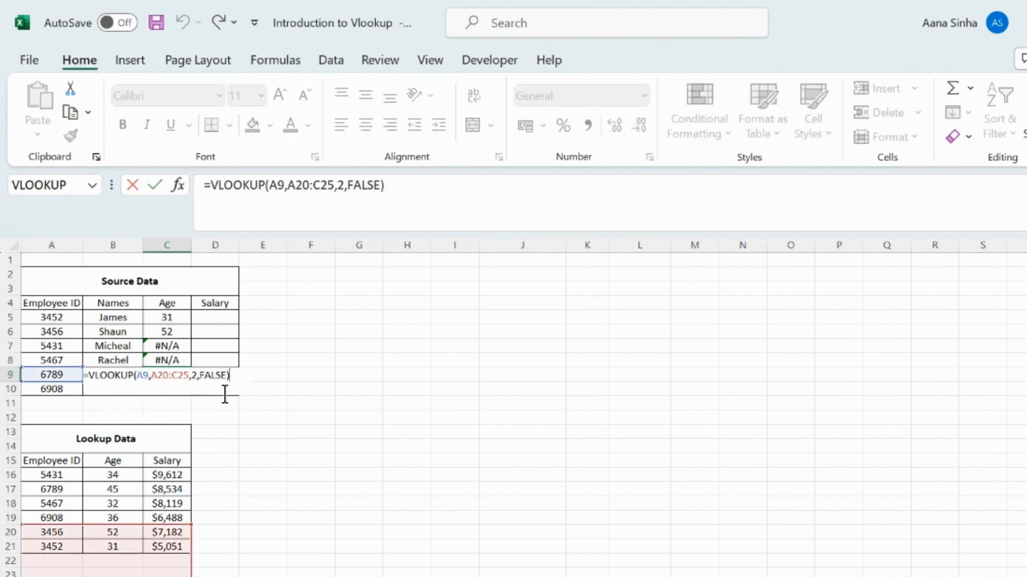
{"action": "scroll", "coordinate": [194, 503], "scroll_direction": "down", "scroll_amount": 3}
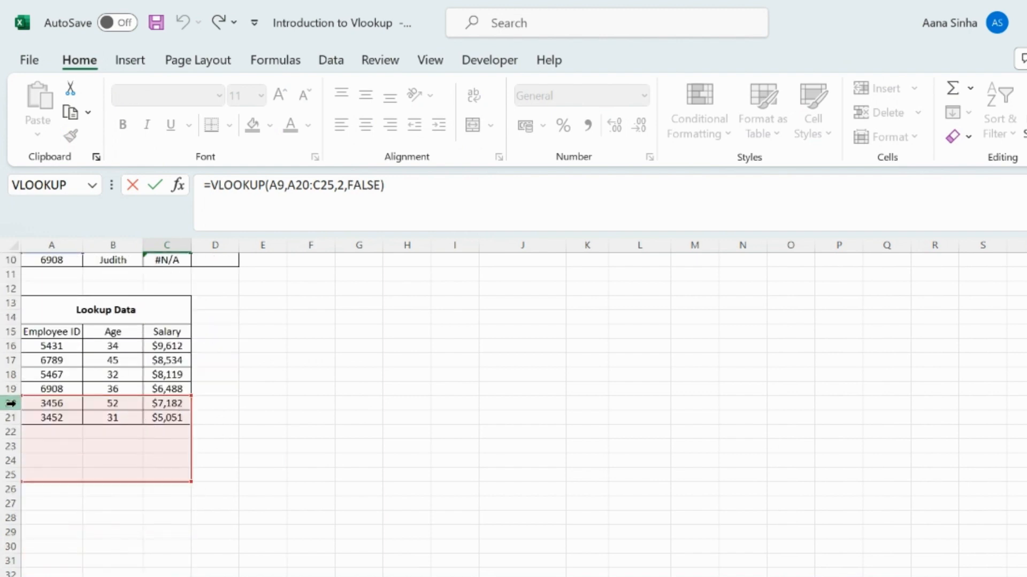
{"action": "scroll", "coordinate": [209, 484], "scroll_direction": "up", "scroll_amount": 3}
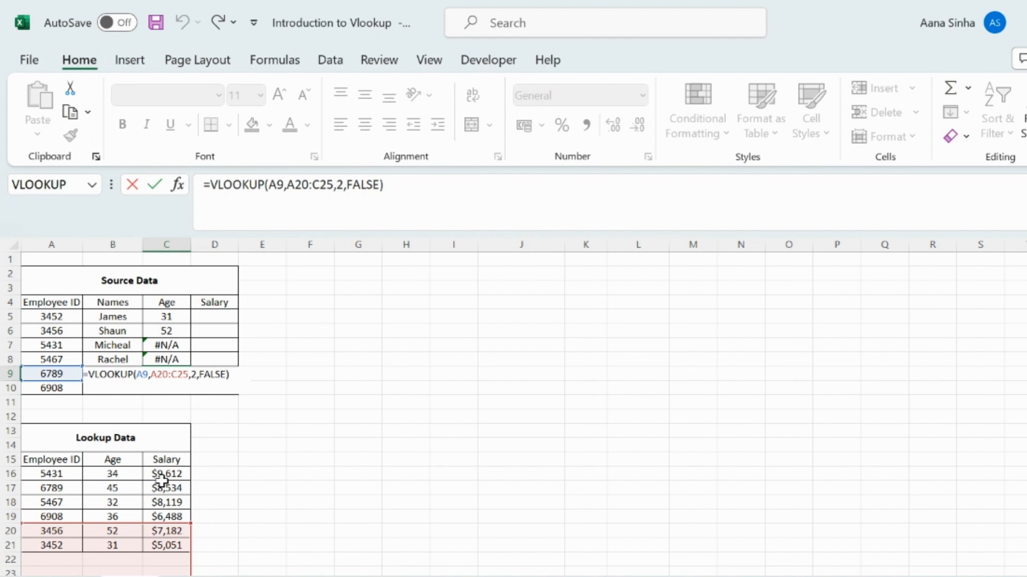
{"action": "key", "text": "Escape"}
Undo the last fill of the relative-reference formula in the Age column and check the formulas in C7 and C5.
{"action": "key", "text": "ctrl+z"}
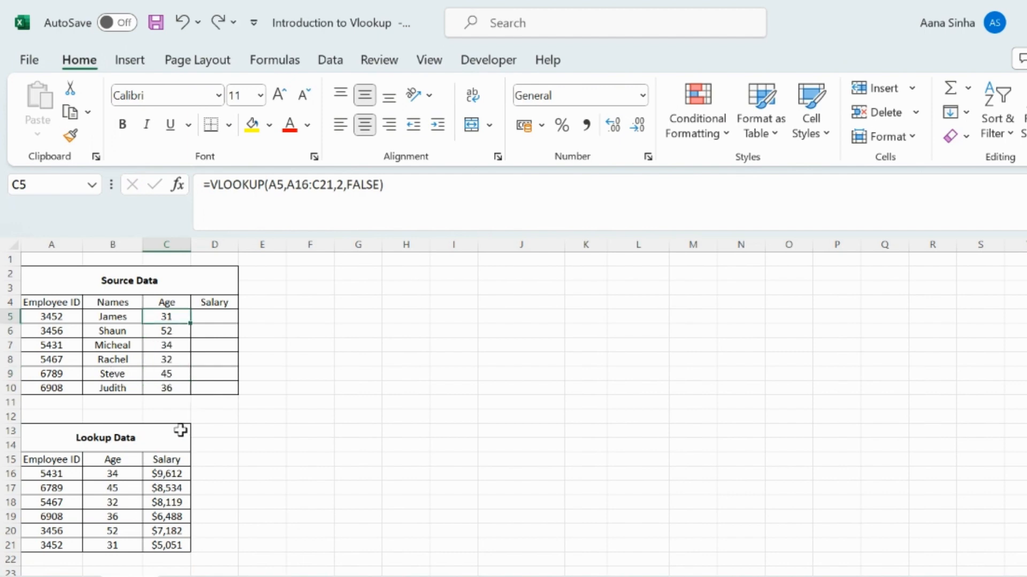
{"action": "left_click", "coordinate": [176, 349]}
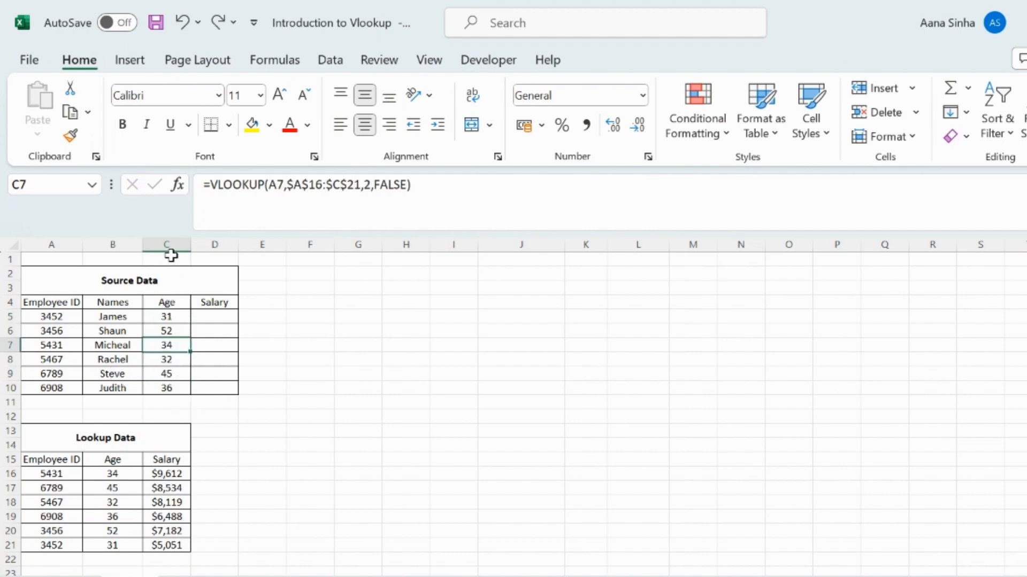
{"action": "left_click", "coordinate": [170, 245]}
{"action": "left_click", "coordinate": [167, 318]}
Begin a VLOOKUP formula in D5 with A5 as the lookup value and the absolute range $A$15:$C$21 as the table array.
{"action": "left_click", "coordinate": [212, 317]}
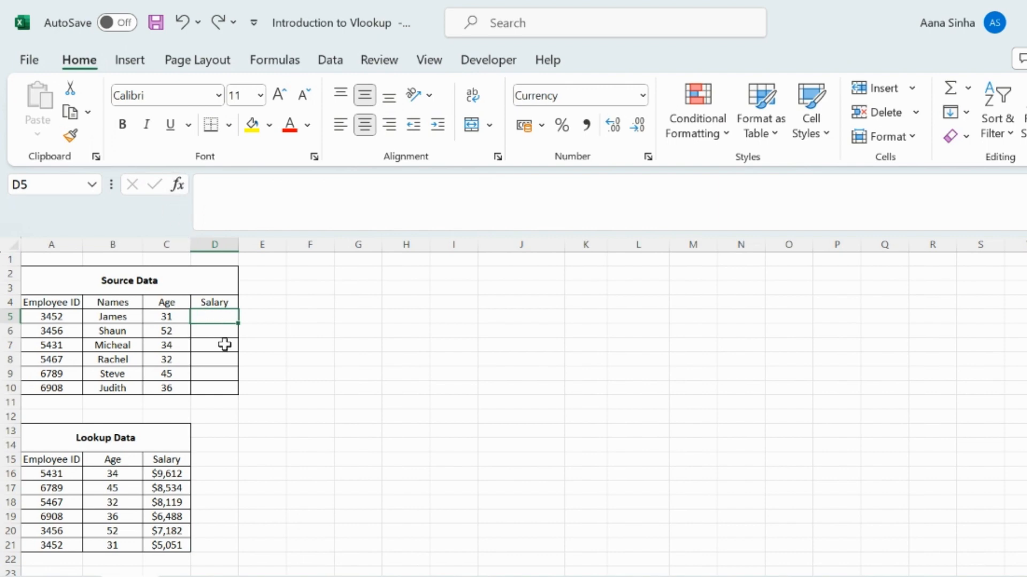
{"action": "type", "text": "=vloo"}
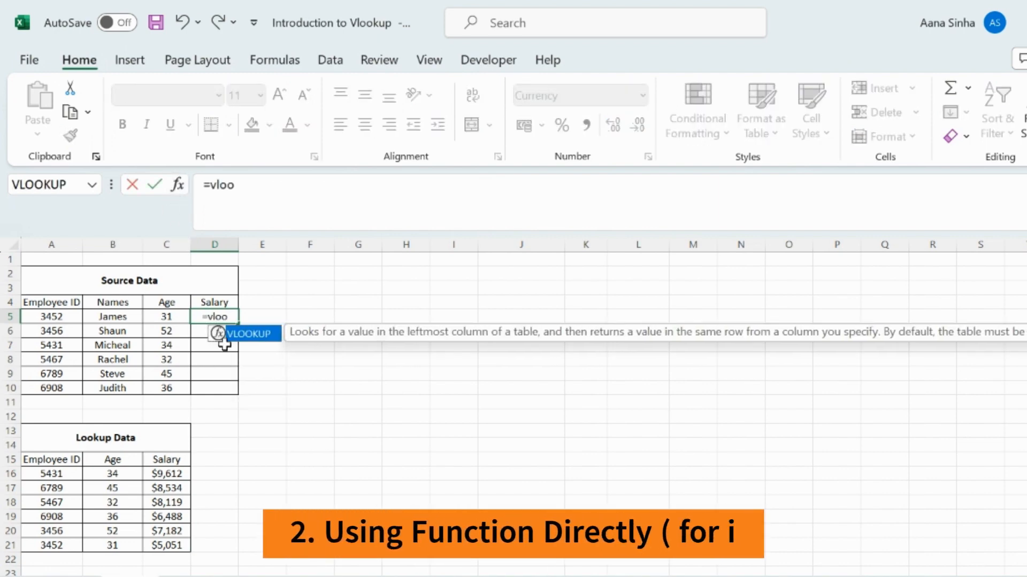
{"action": "key", "text": "Tab"}
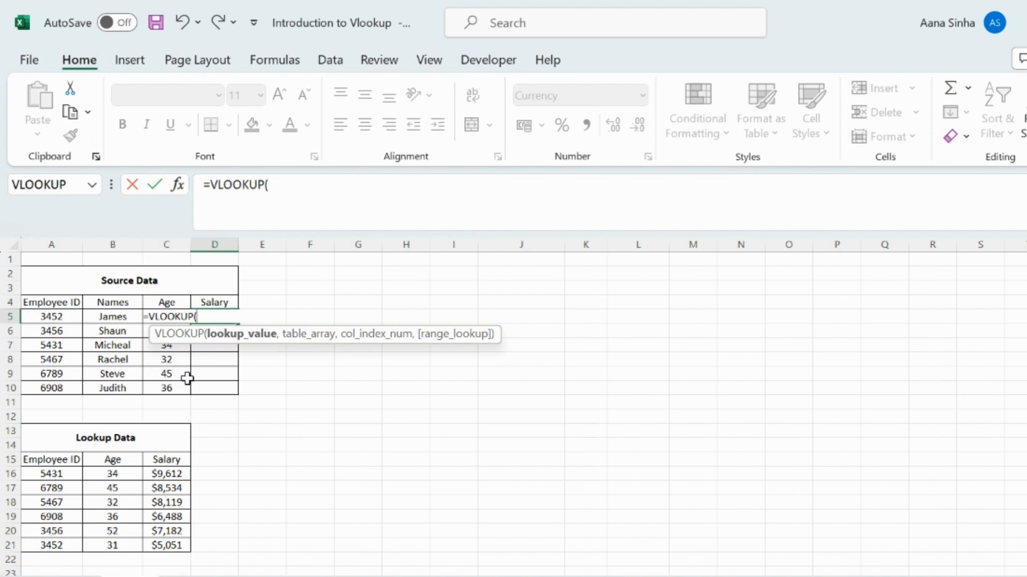
{"action": "left_click", "coordinate": [57, 317]}
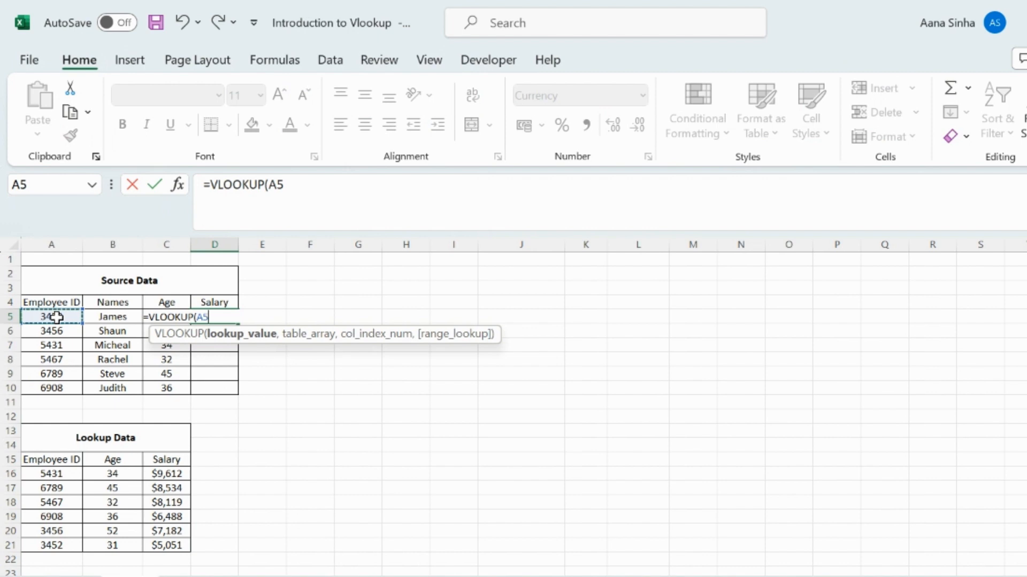
{"action": "type", "text": ","}
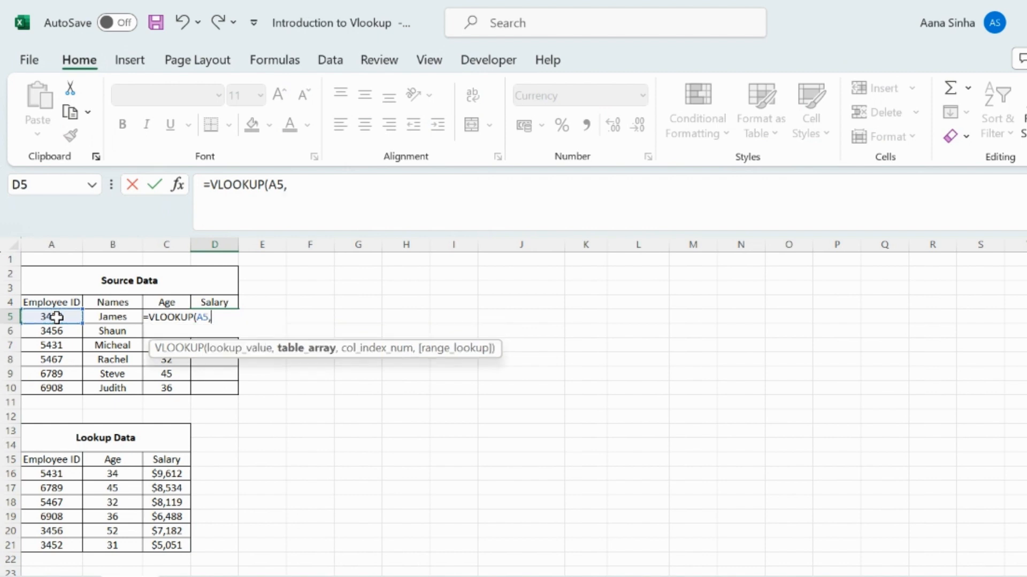
{"action": "left_click_drag", "start_coordinate": [51, 460], "coordinate": [172, 545]}
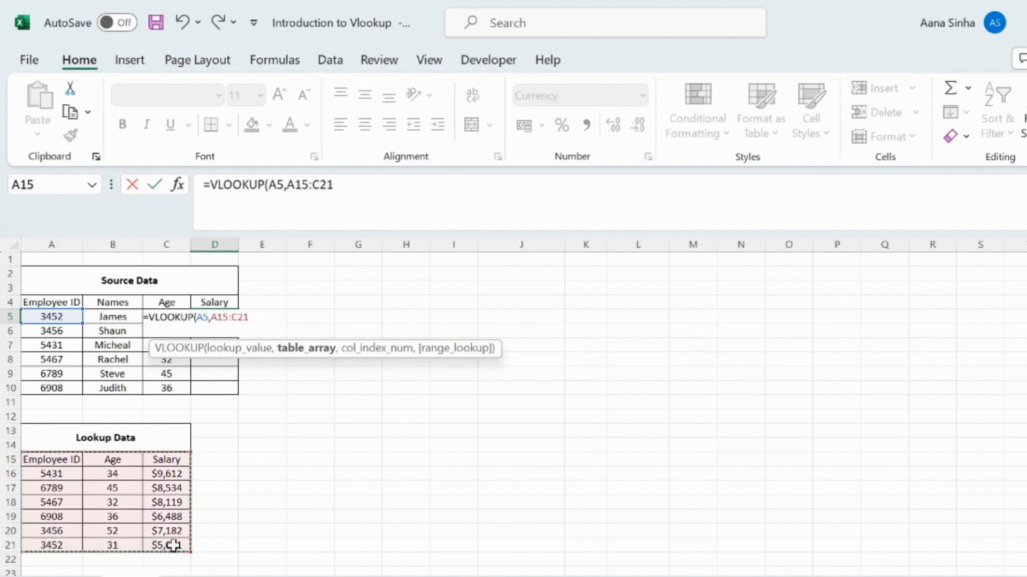
{"action": "key", "text": "F4"}
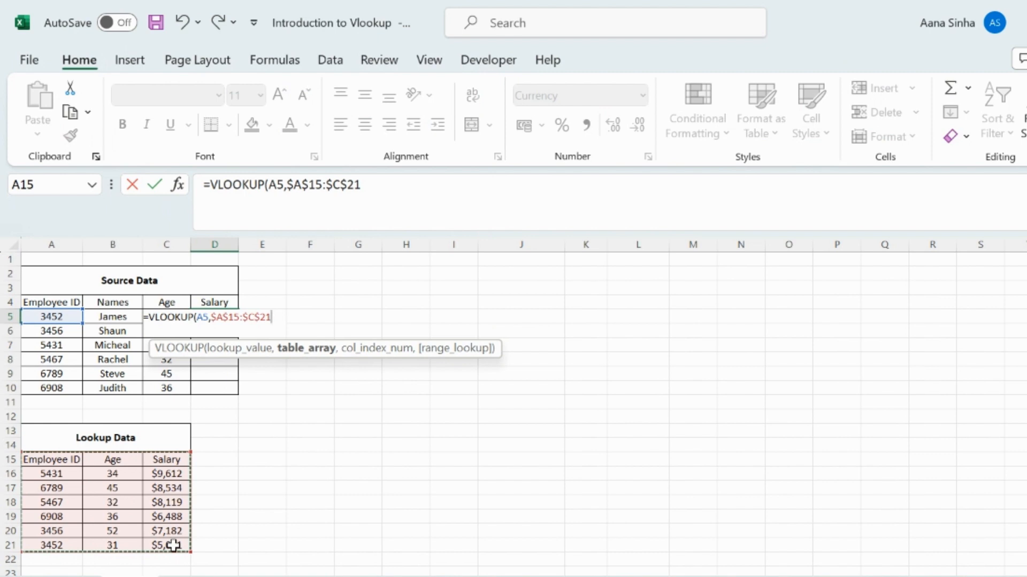
{"action": "type", "text": ","}
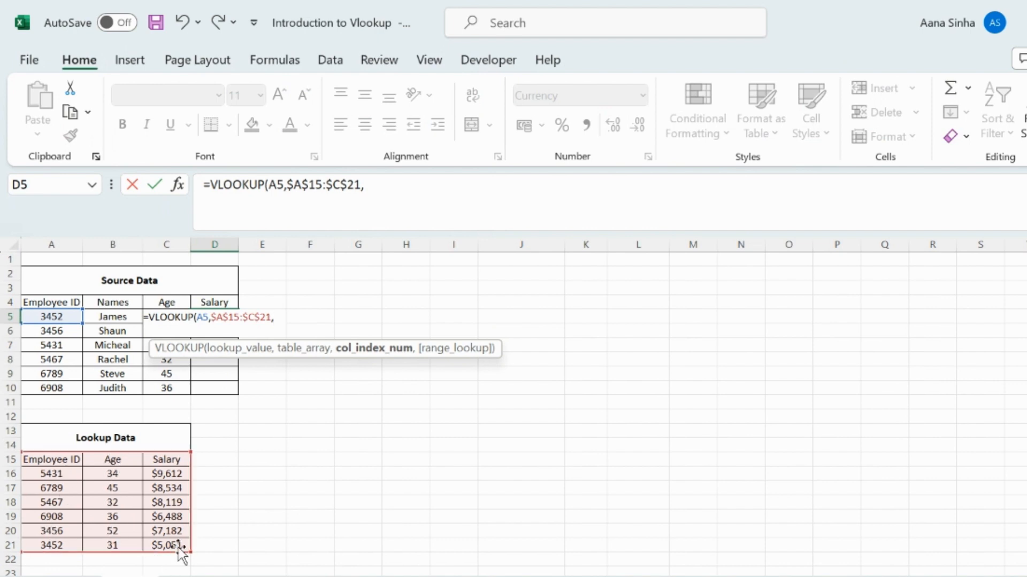
Complete D5's VLOOKUP formula with column index number 3 and FALSE for an exact match, and confirm it.
{"action": "left_click", "coordinate": [383, 188]}
{"action": "type", "text": "3"}
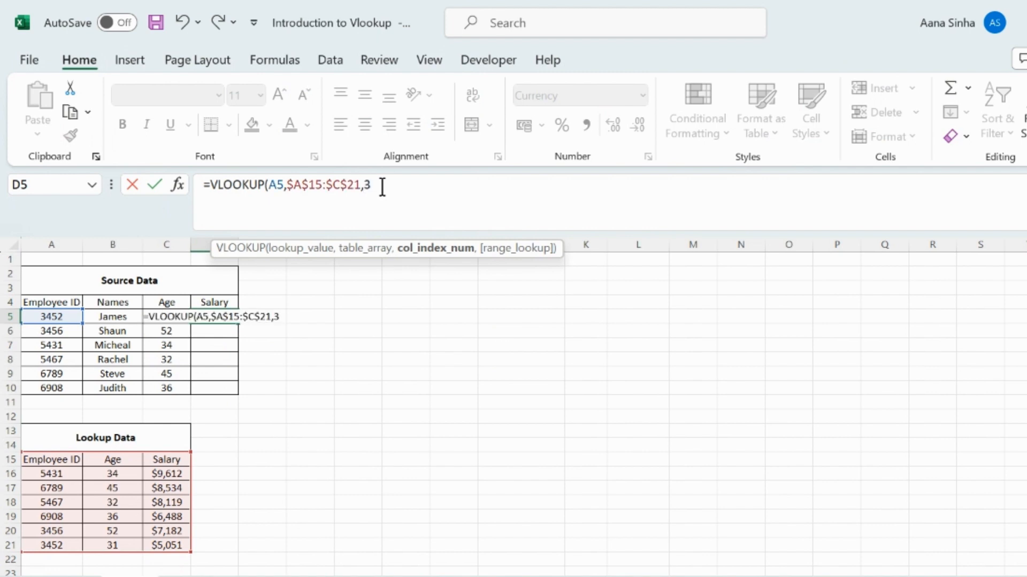
{"action": "type", "text": ","}
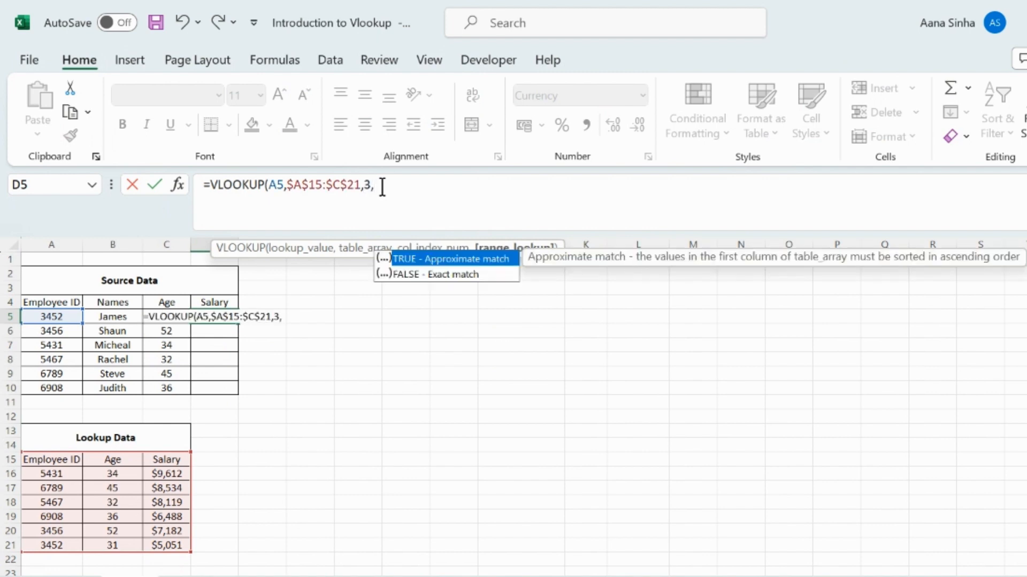
{"action": "key", "text": "Down"}
{"action": "key", "text": "Up"}
{"action": "key", "text": "Down"}
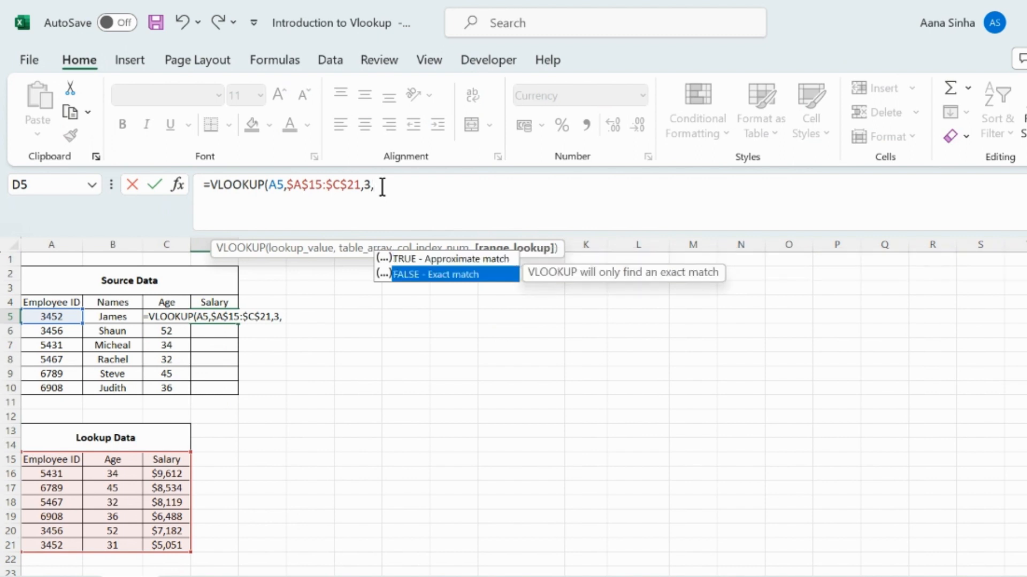
{"action": "key", "text": "Up"}
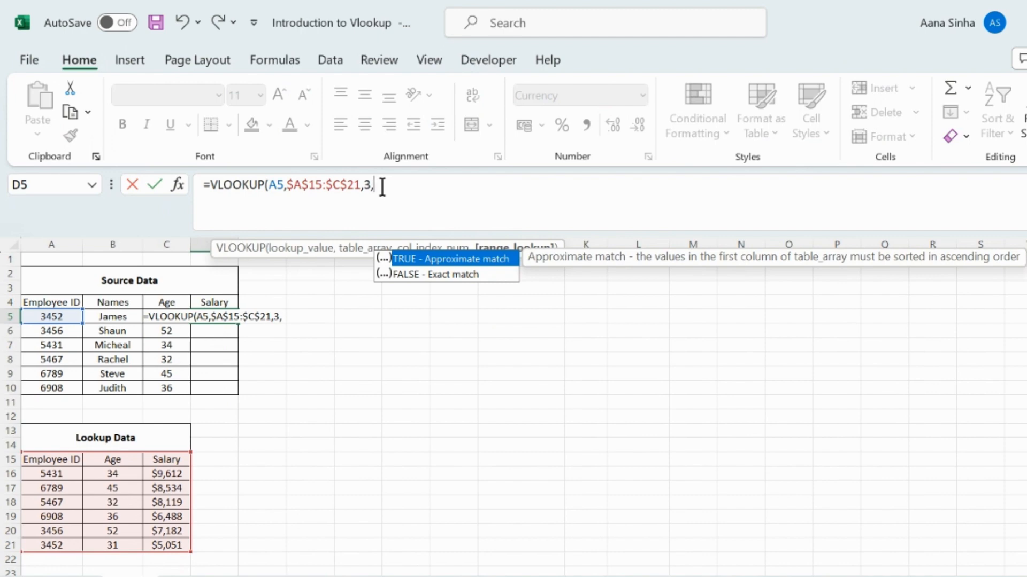
{"action": "key", "text": "Down"}
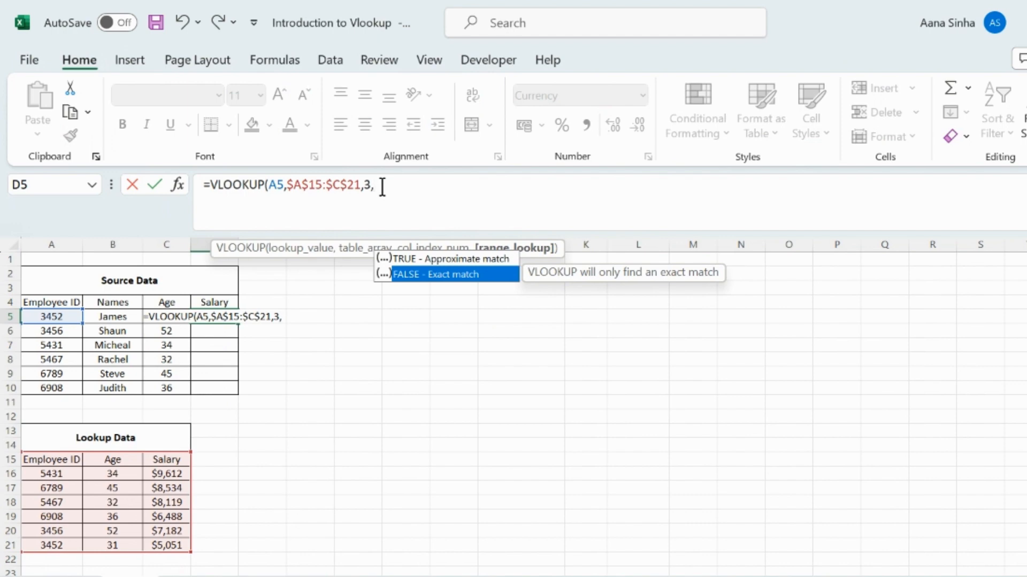
{"action": "key", "text": "Tab"}
{"action": "type", "text": ")"}
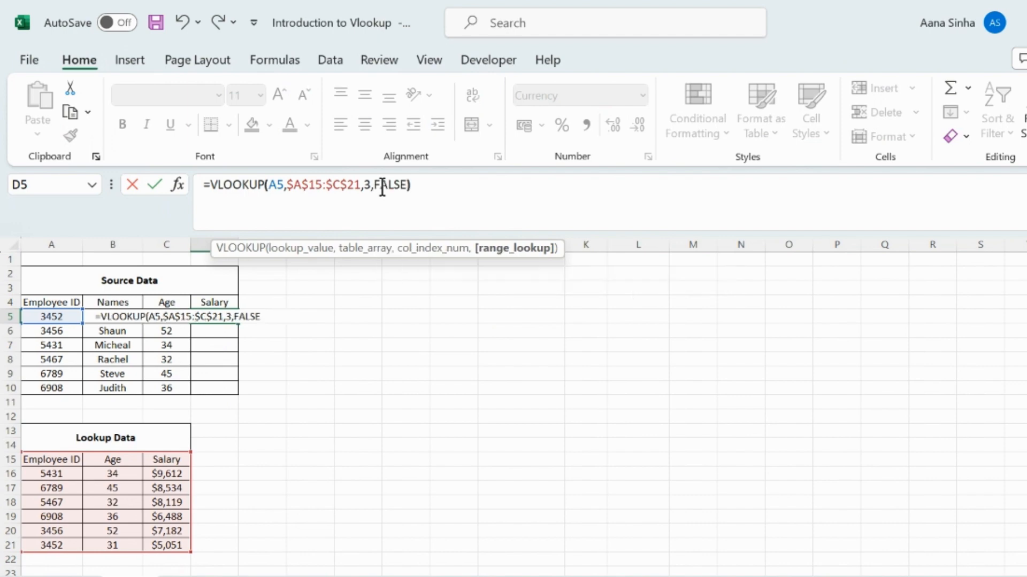
{"action": "key", "text": "Return"}
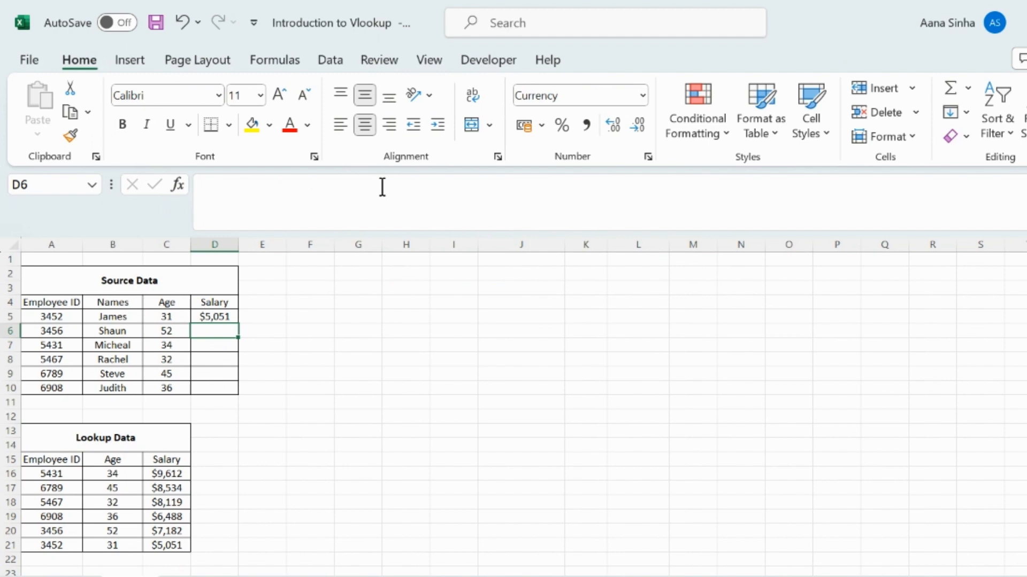
Fill the salary formula from D5 down through D10 and select the whole Source Data table.
{"action": "left_click", "coordinate": [220, 318]}
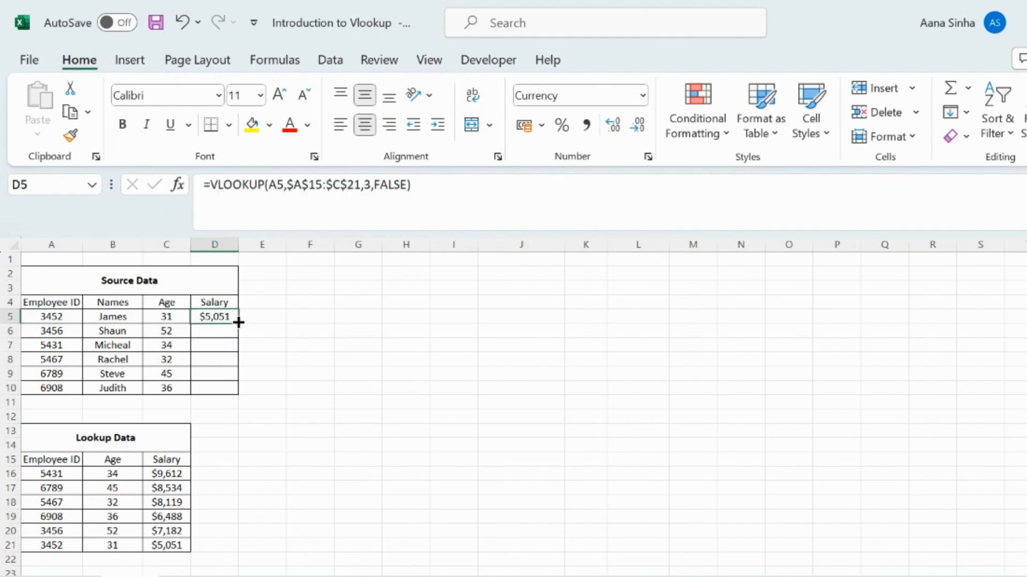
{"action": "left_click_drag", "start_coordinate": [238, 322], "coordinate": [238, 390]}
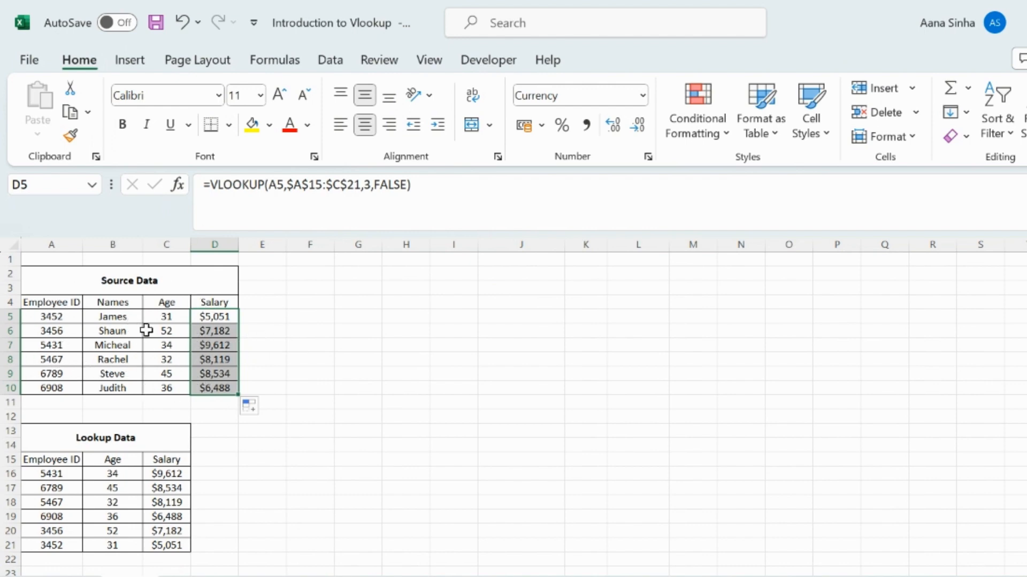
{"action": "left_click", "coordinate": [176, 333]}
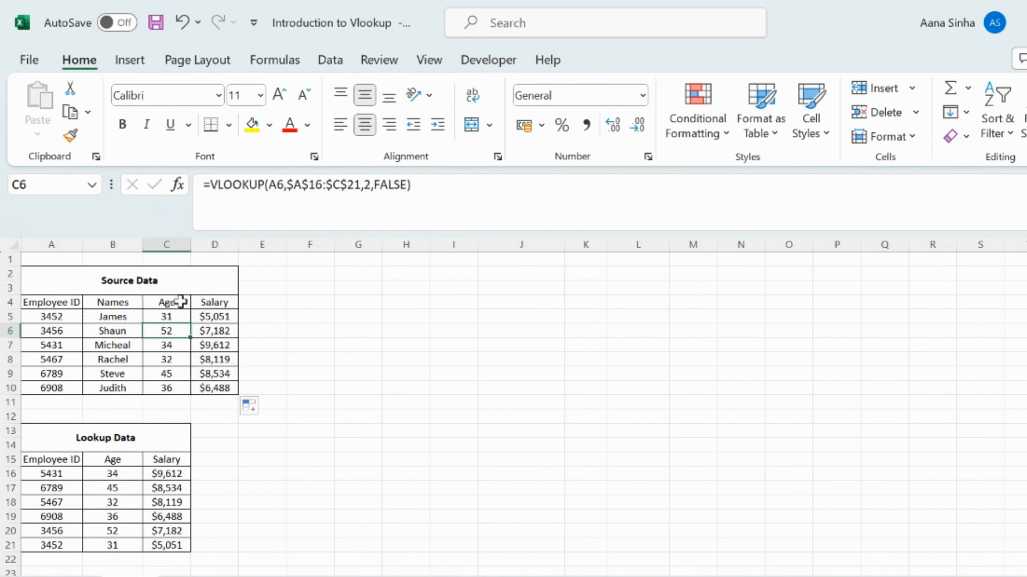
{"action": "left_click_drag", "start_coordinate": [37, 282], "coordinate": [86, 391]}
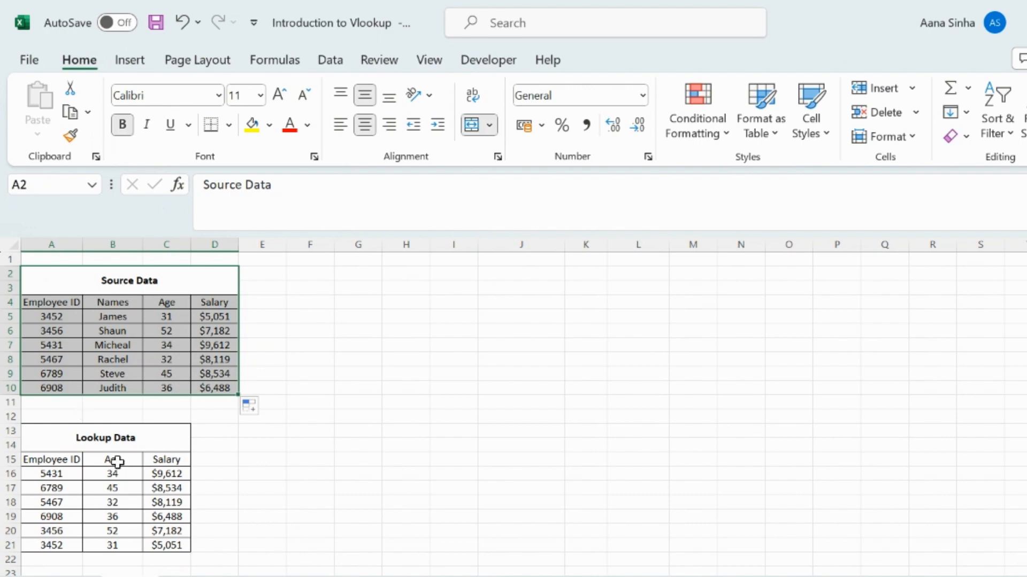